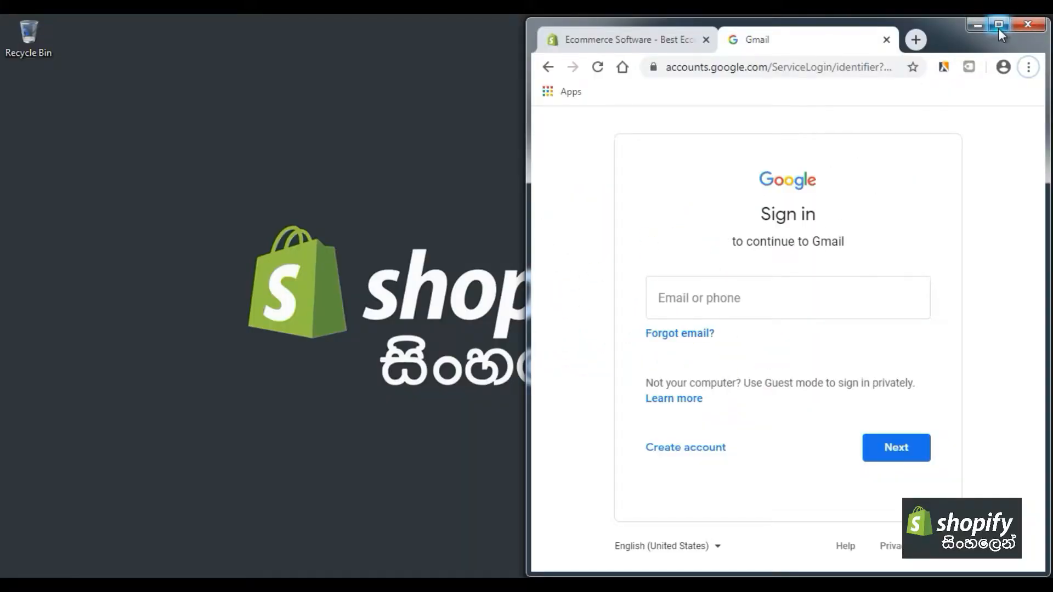
- Maximize the browser and start creating a new Google account for personal use
{"action": "left_click", "coordinate": [998, 25]}
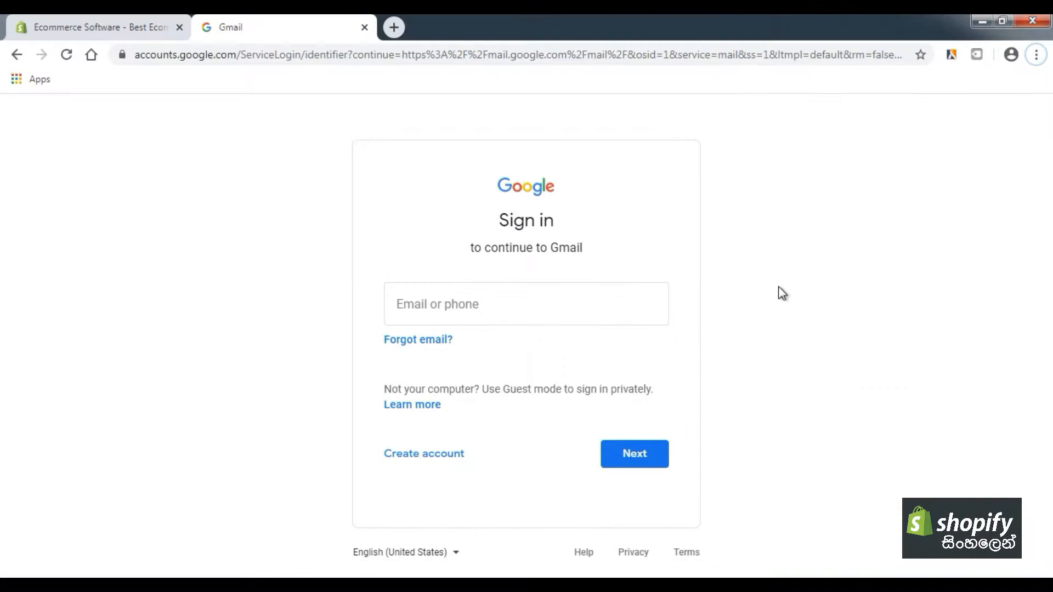
{"action": "right_click", "coordinate": [739, 198]}
{"action": "left_click", "coordinate": [781, 254]}
{"action": "left_click", "coordinate": [446, 309]}
{"action": "left_click", "coordinate": [641, 396]}
{"action": "left_click", "coordinate": [434, 461]}
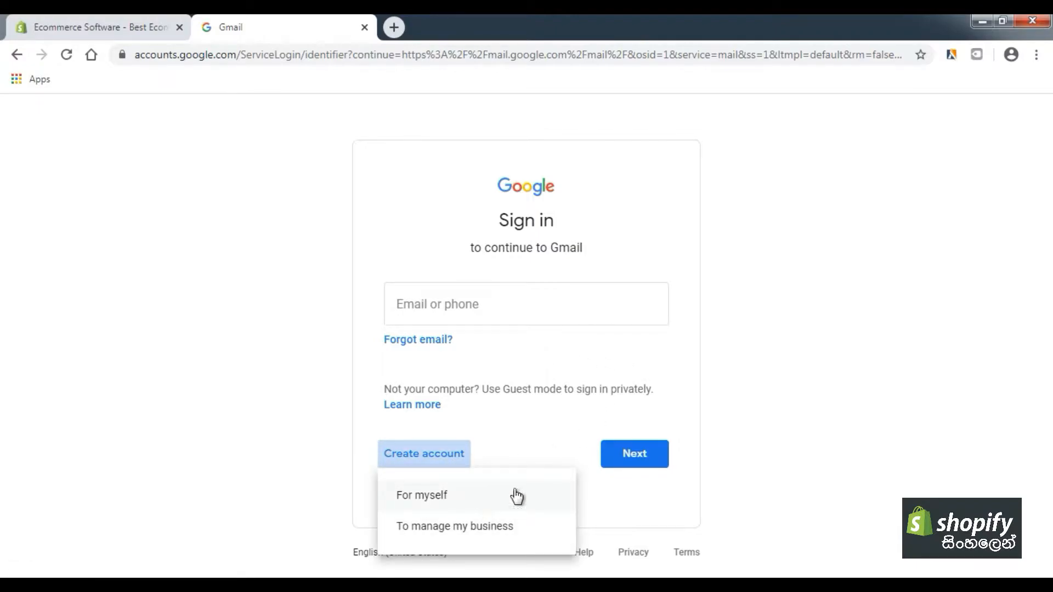
{"action": "left_click", "coordinate": [470, 506]}
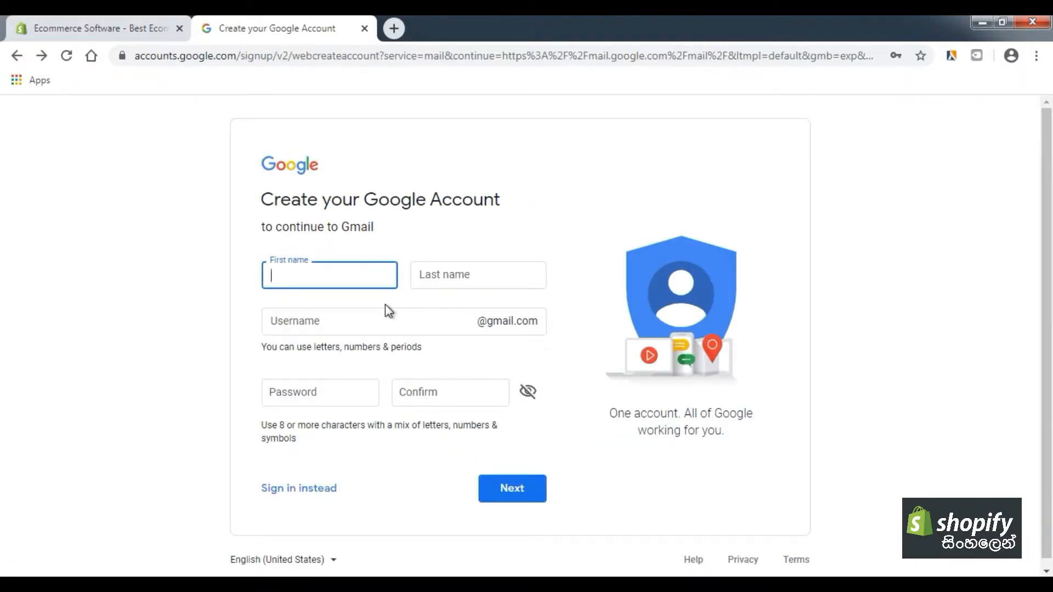
- Enter the first and last name, a username, and a matching password, then submit
{"action": "key", "text": "Tab"}
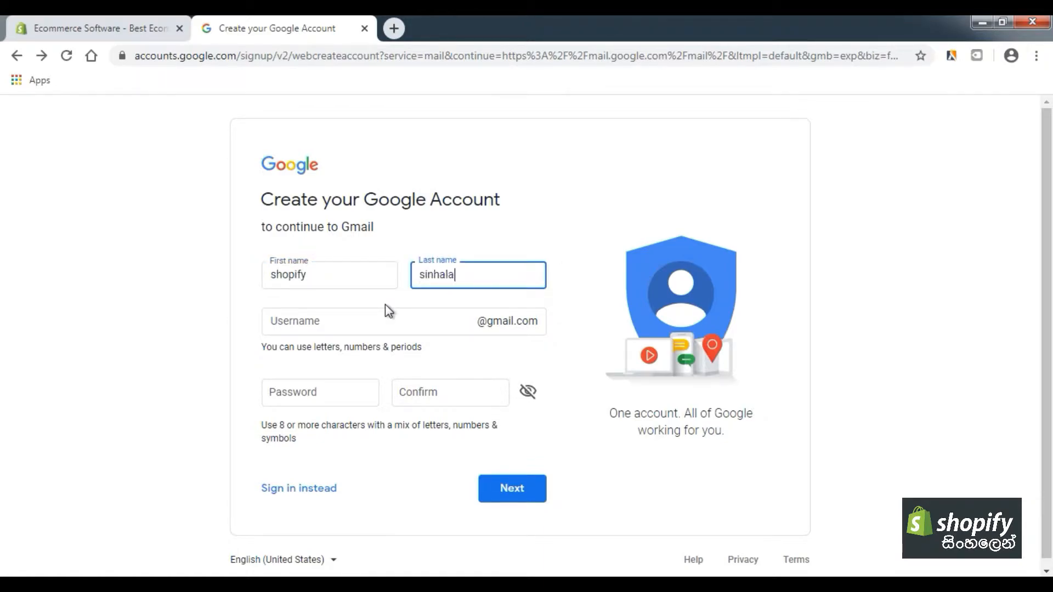
{"action": "key", "text": "Tab"}
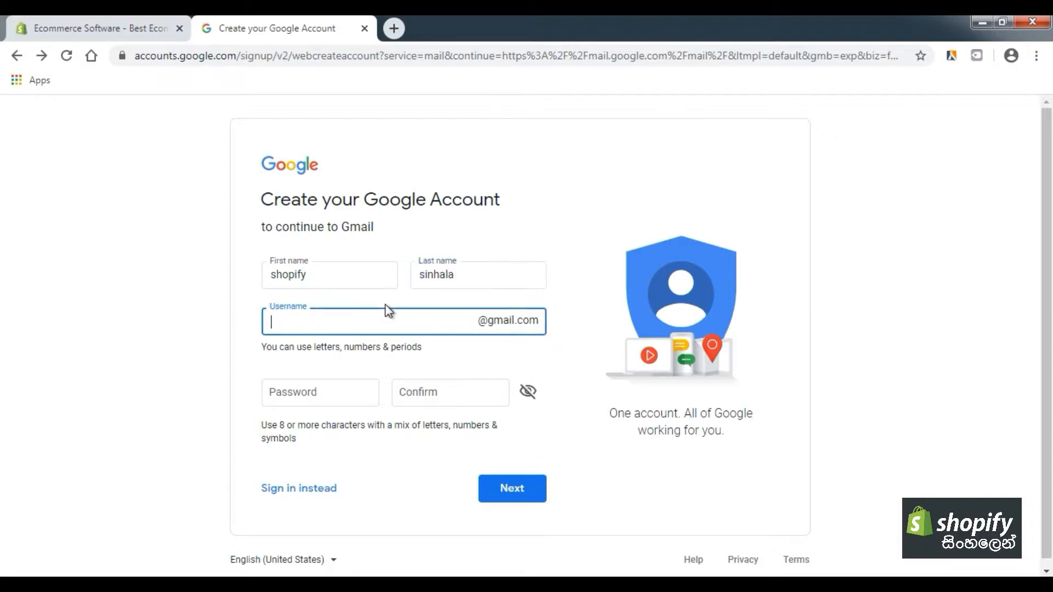
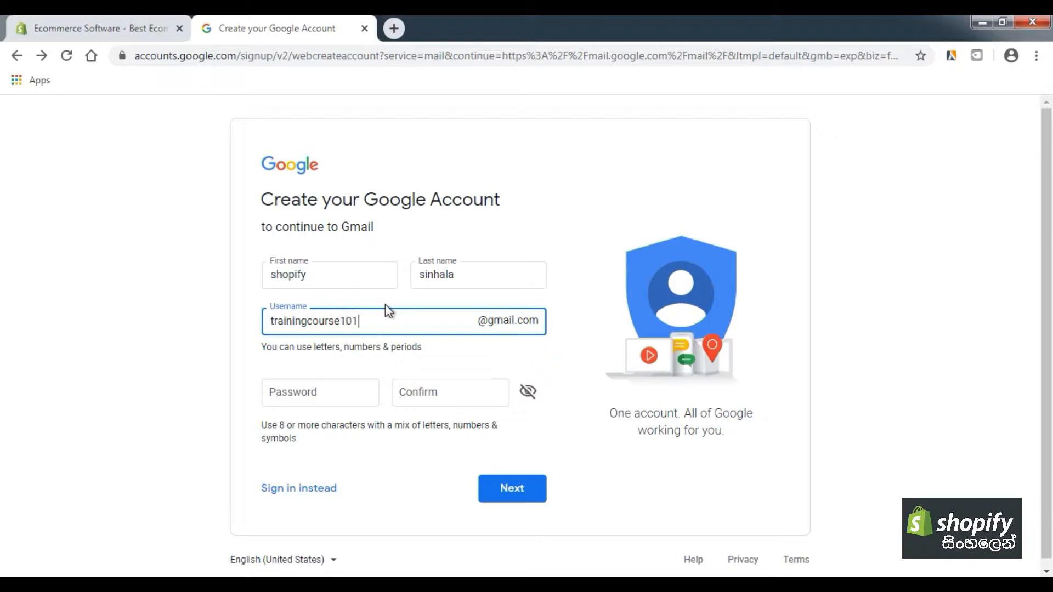
{"action": "key", "text": "Tab"}
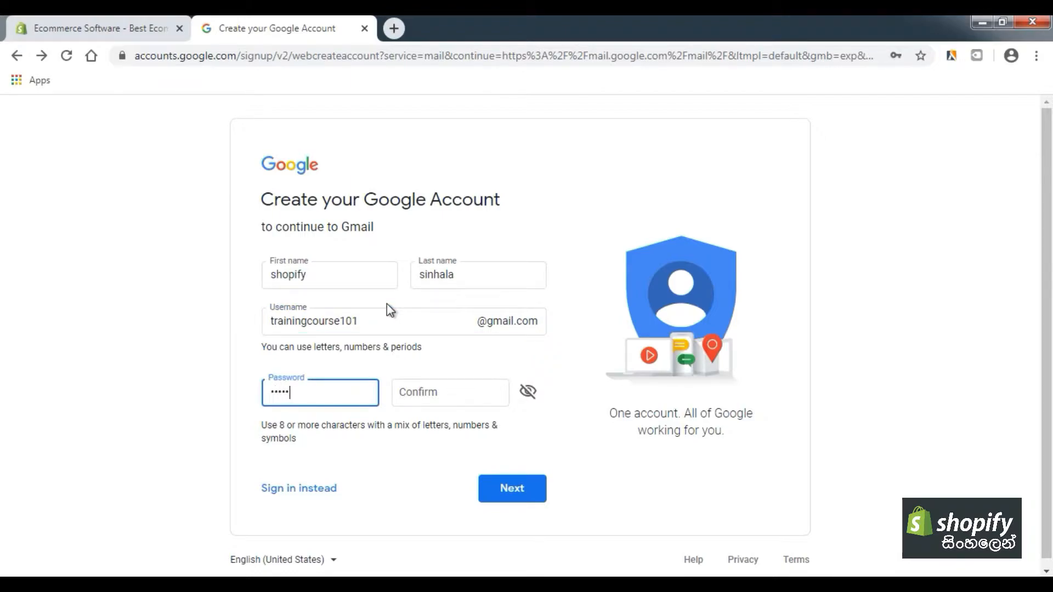
{"action": "key", "text": "Tab"}
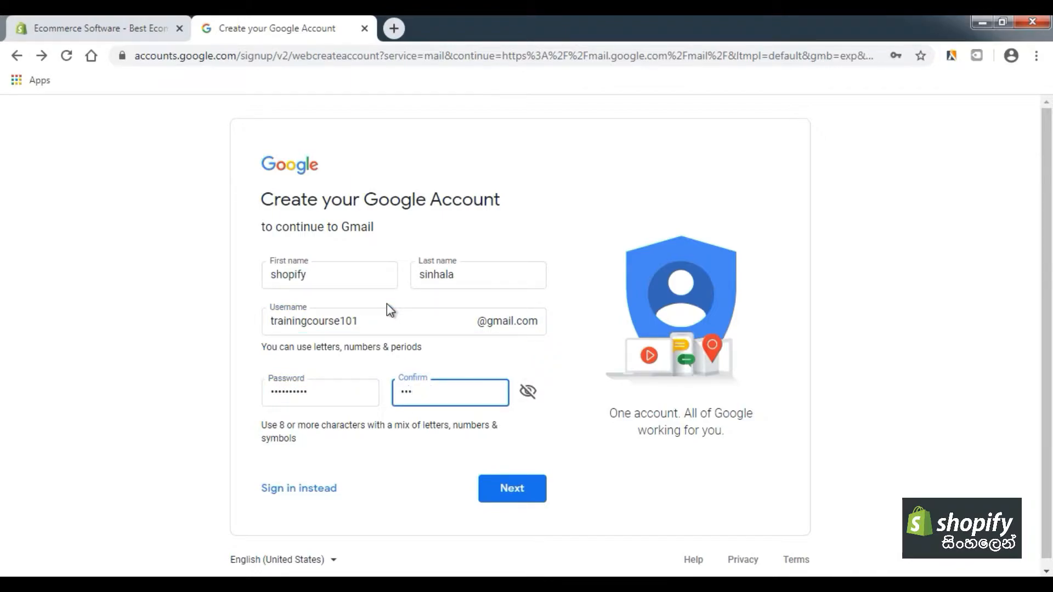
{"action": "key", "text": "Return"}
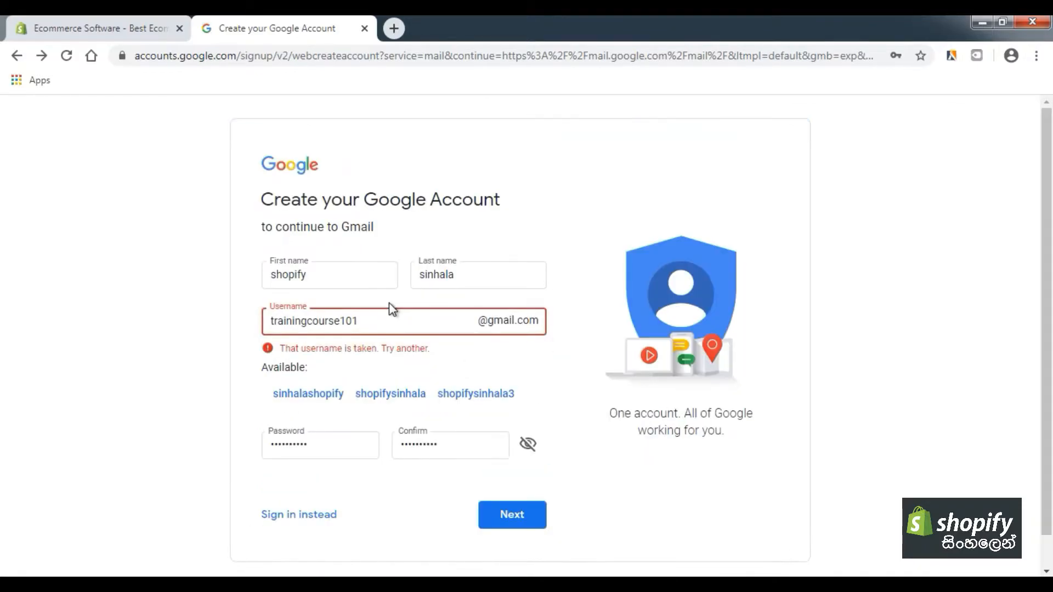
- Make the taken username unique by appending a digit and resubmit the form
{"action": "left_click", "coordinate": [360, 318]}
{"action": "type", "text": "2"}
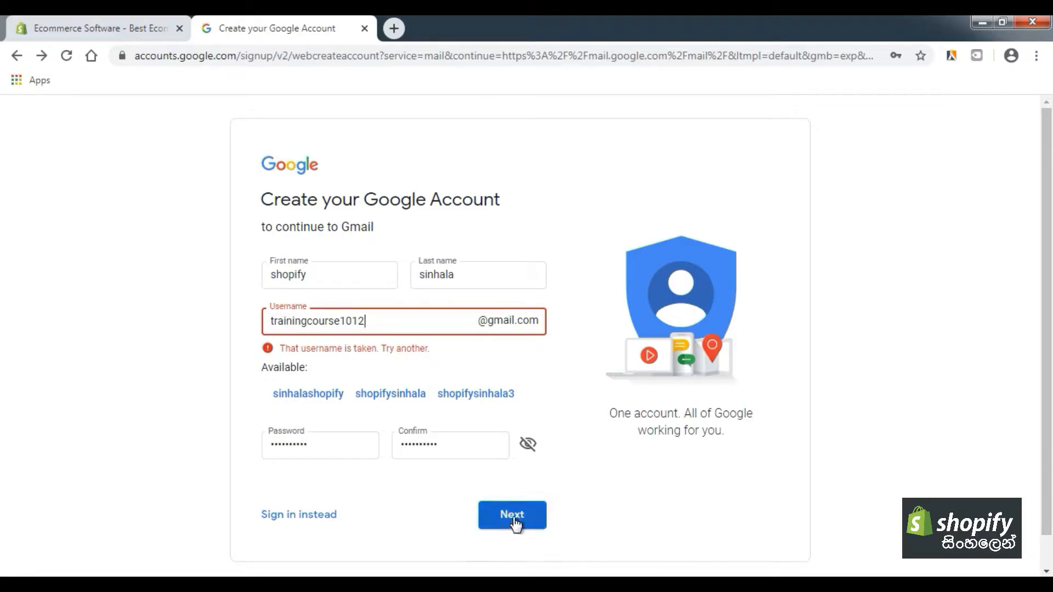
{"action": "left_click", "coordinate": [515, 522]}
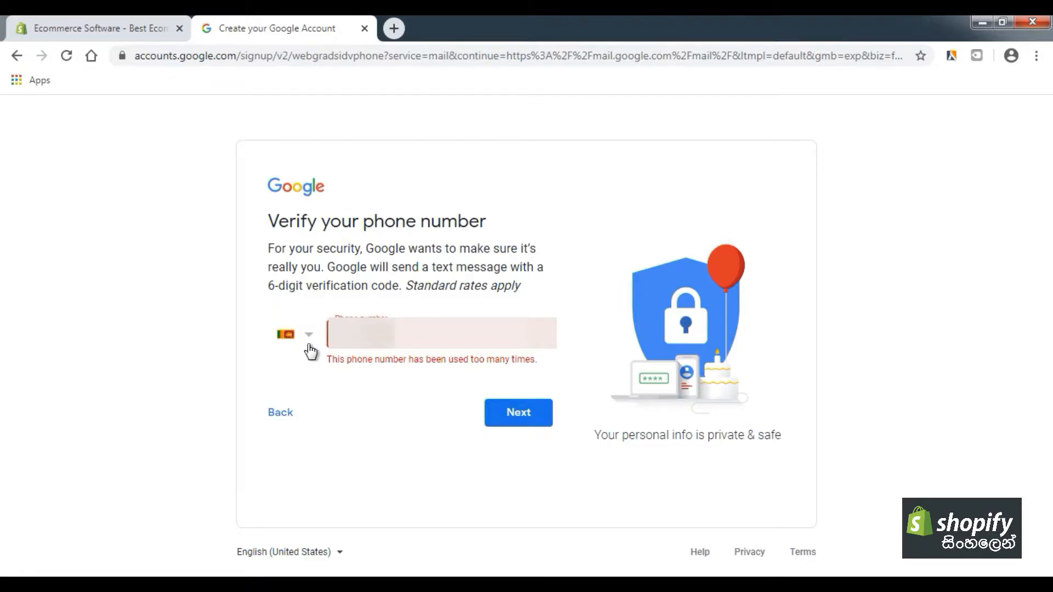
- Submit the phone number and enter the texted verification code
{"action": "key", "text": "Return"}
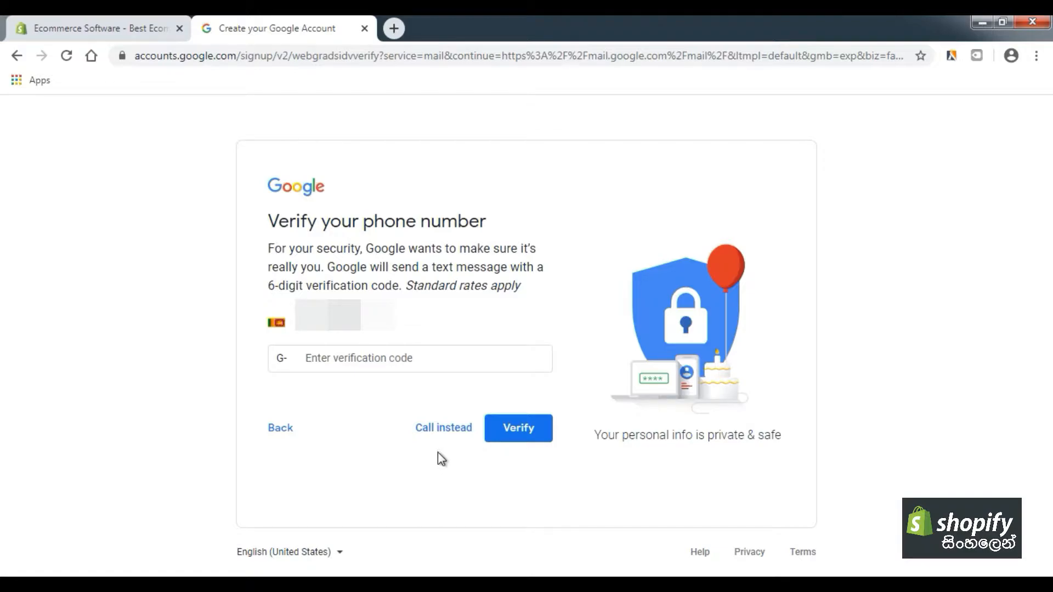
{"action": "left_click", "coordinate": [507, 358]}
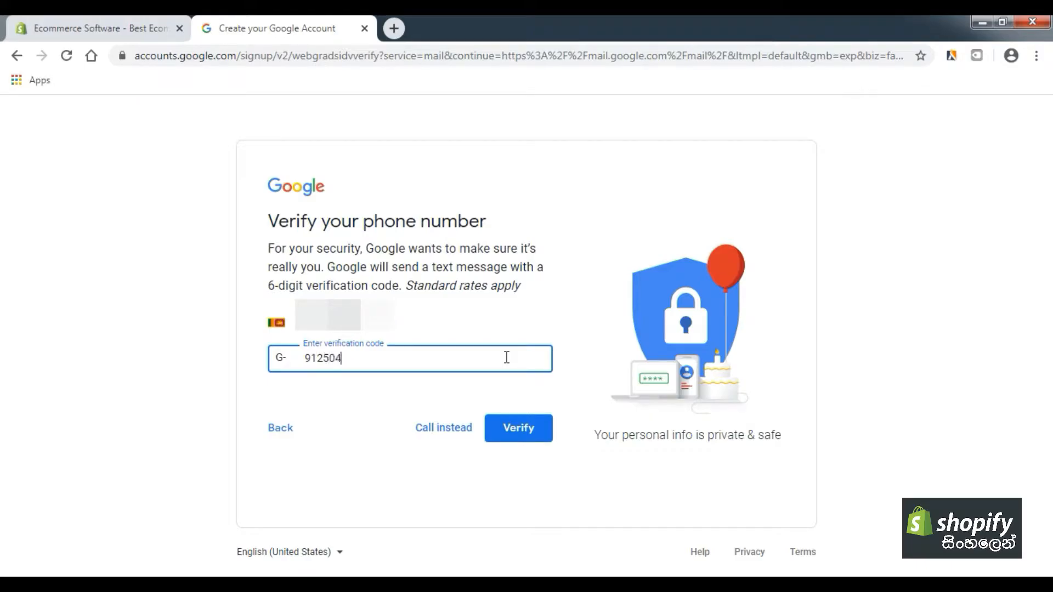
{"action": "key", "text": "Return"}
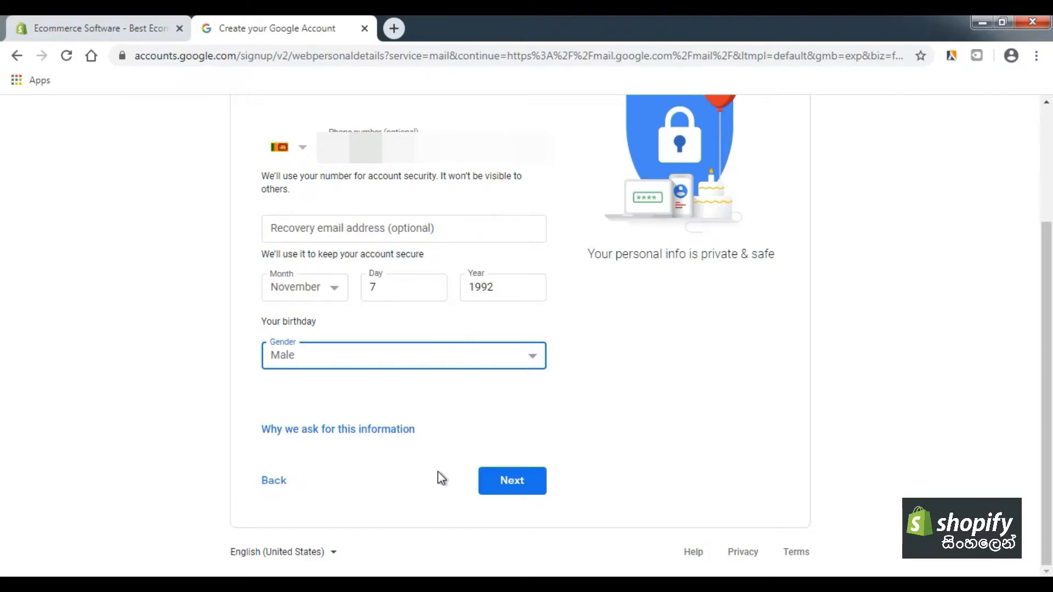
- Submit the birthday and gender, opt in to number use, and agree to Privacy and Terms
{"action": "left_click", "coordinate": [504, 487]}
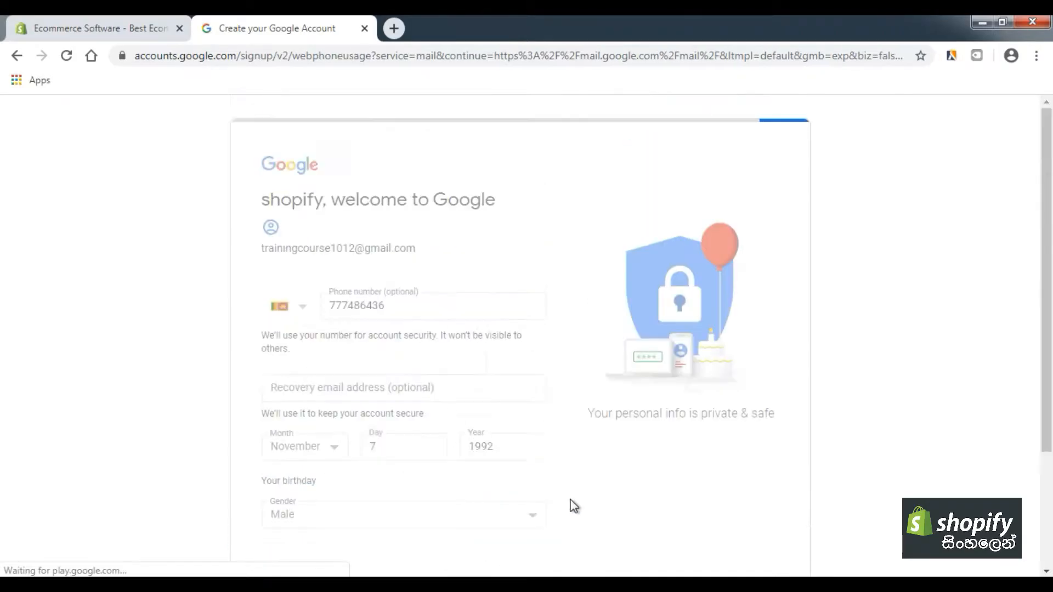
{"action": "left_click", "coordinate": [538, 464]}
{"action": "scroll", "coordinate": [594, 423], "scroll_direction": "down", "scroll_amount": 10}
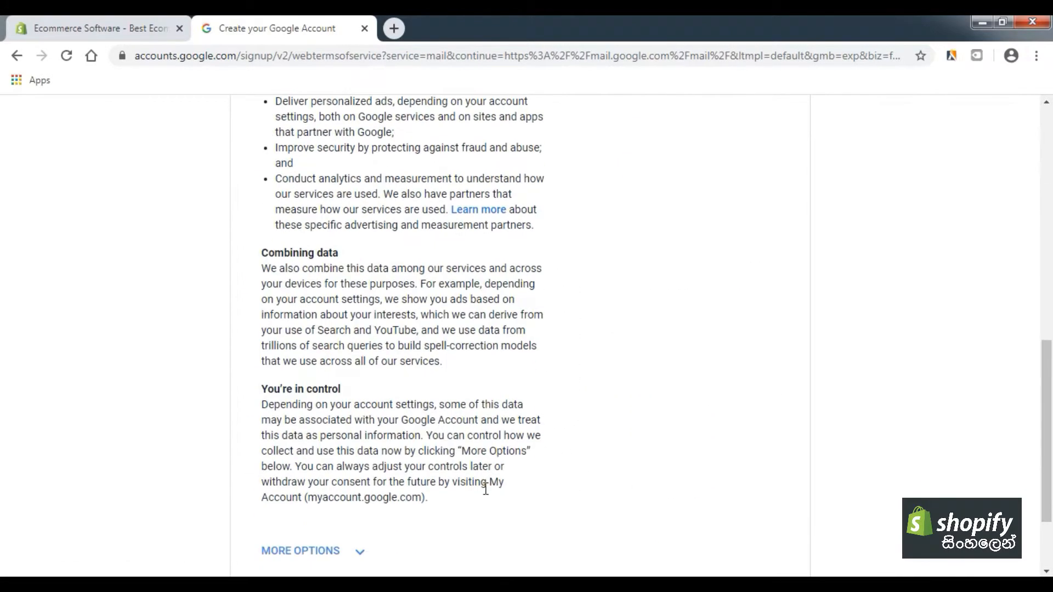
{"action": "left_click", "coordinate": [513, 479]}
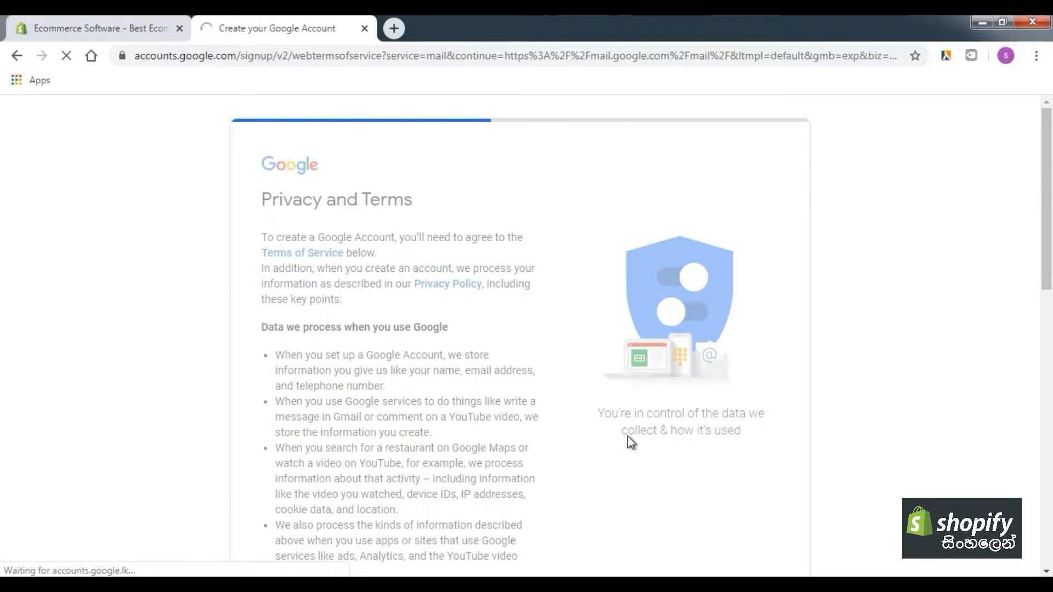
{"action": "scroll", "coordinate": [653, 406], "scroll_direction": "down", "scroll_amount": 10}
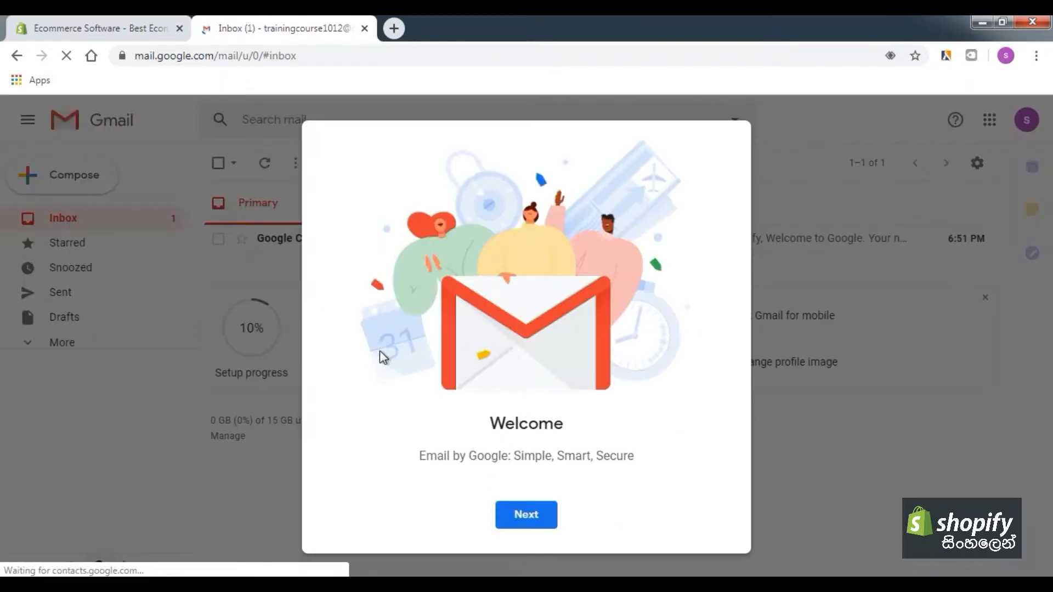
- Skip the Gmail welcome keeping the Default view, then delete the welcome email
{"action": "left_click", "coordinate": [527, 515]}
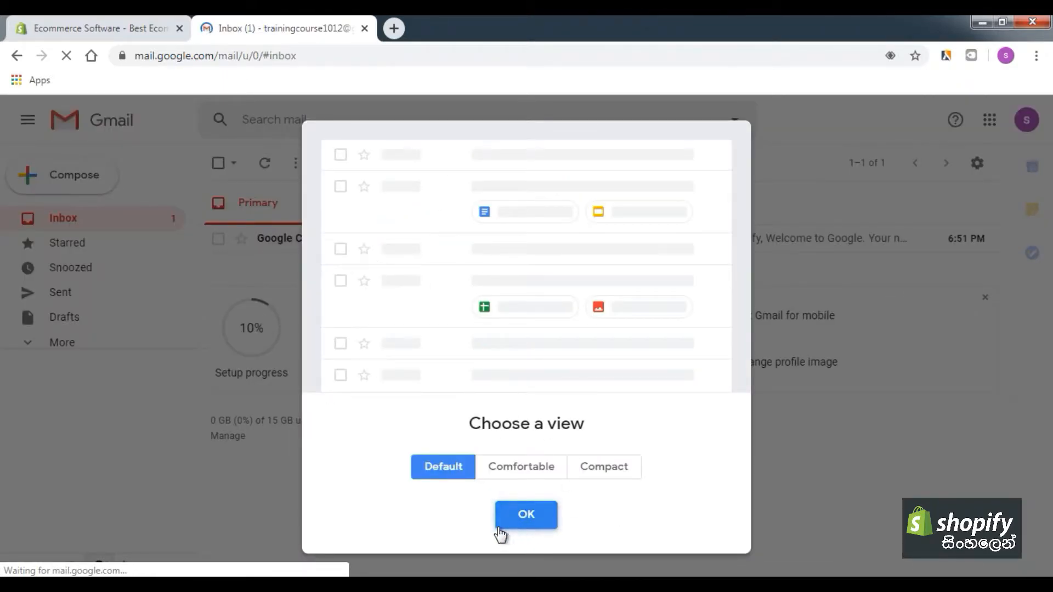
{"action": "left_click", "coordinate": [538, 514]}
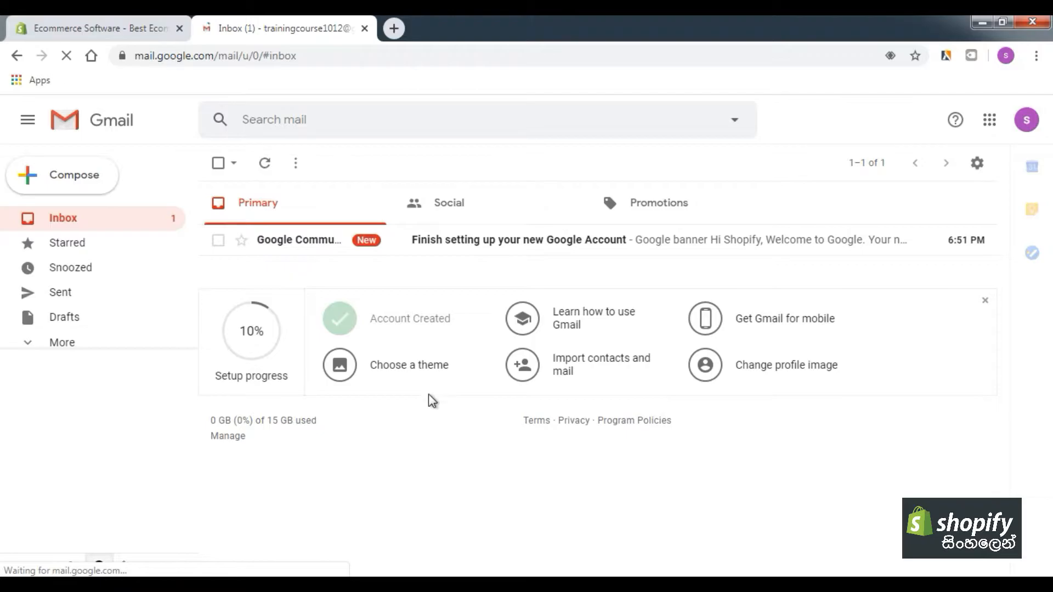
{"action": "left_click", "coordinate": [219, 163]}
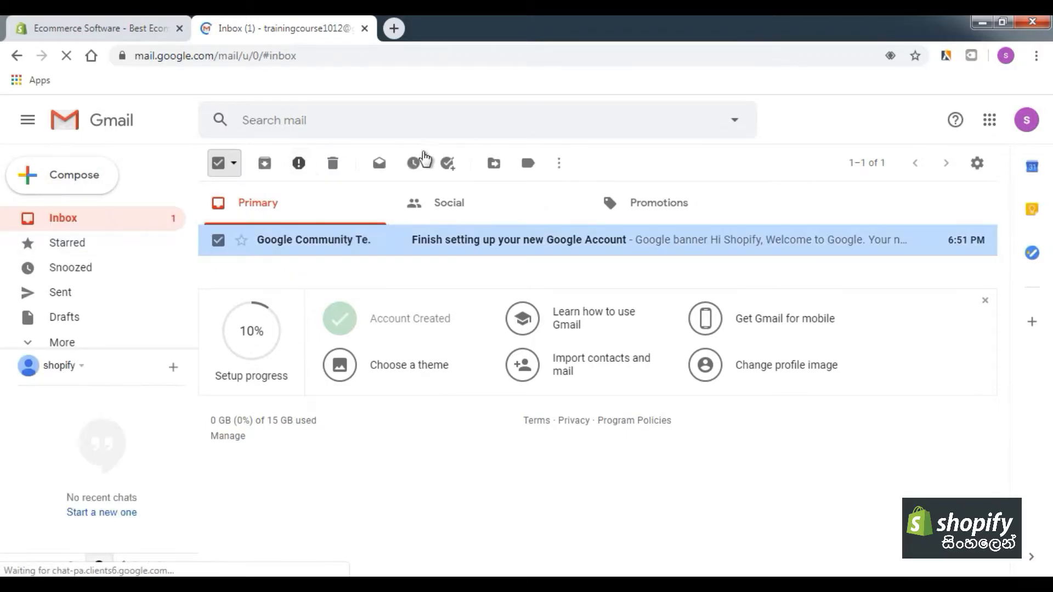
{"action": "left_click", "coordinate": [329, 163]}
- In the Shopify tab, search Google for shopify and open the shopify.com homepage
{"action": "left_click", "coordinate": [99, 28]}
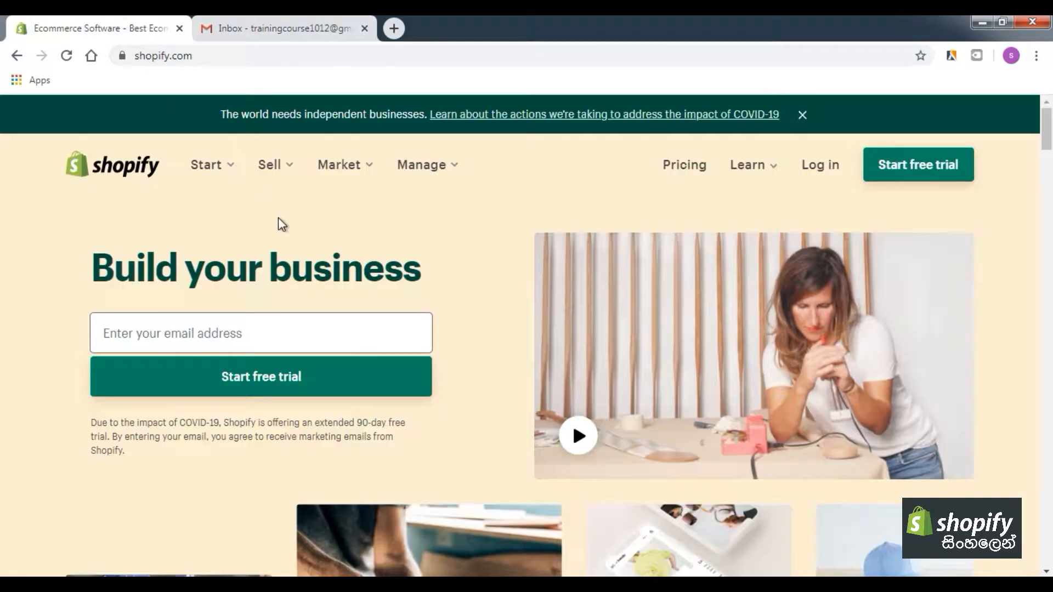
{"action": "left_click", "coordinate": [236, 27]}
{"action": "left_click", "coordinate": [98, 28]}
{"action": "left_click", "coordinate": [216, 55]}
{"action": "type", "text": "googl"}
{"action": "key", "text": "Return"}
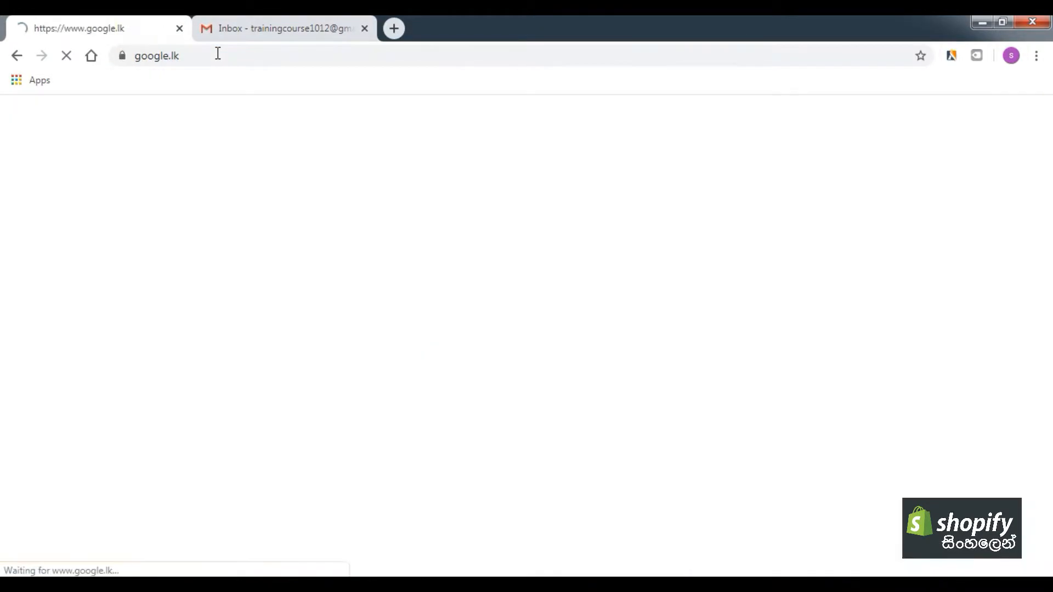
{"action": "type", "text": "shopify"}
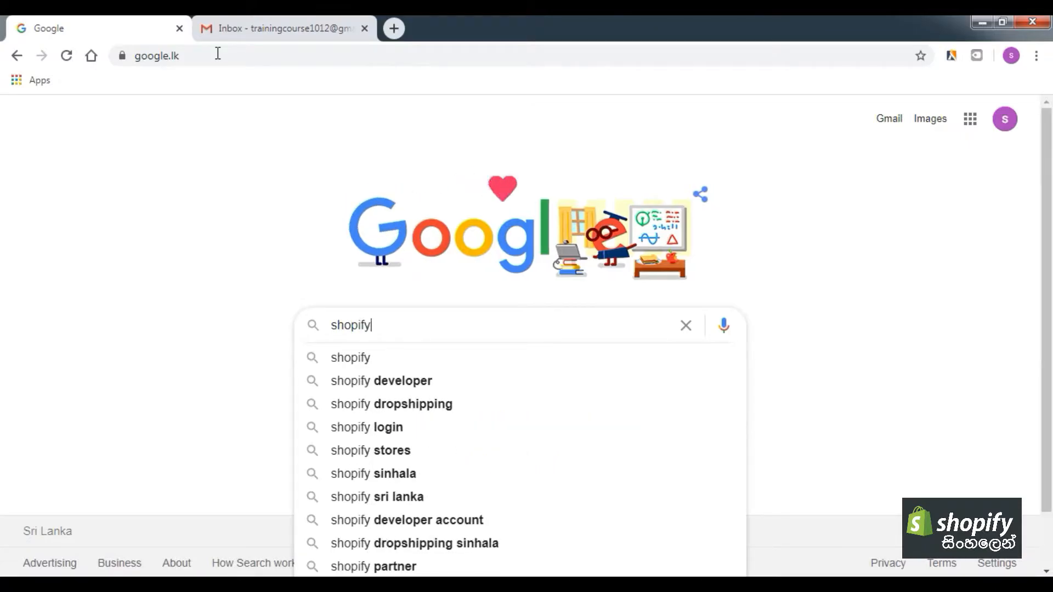
{"action": "key", "text": "Return"}
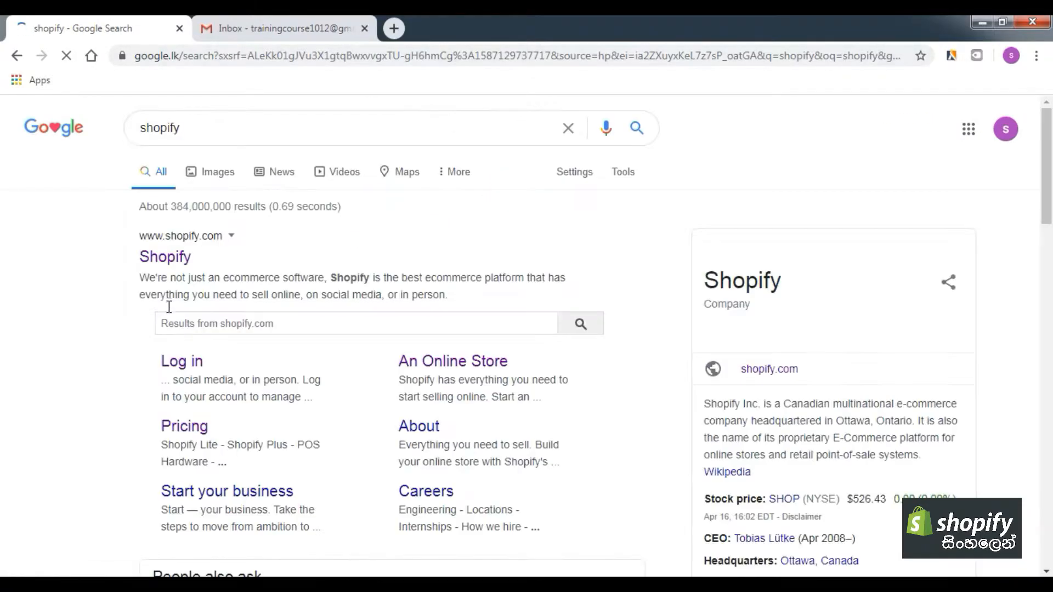
{"action": "left_click", "coordinate": [265, 311]}
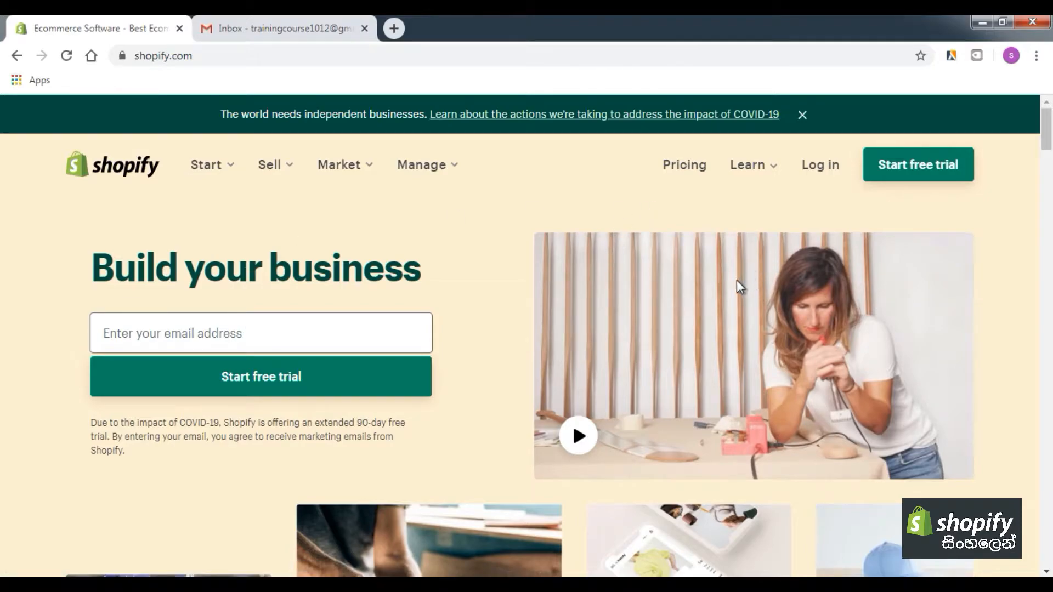
- Start the free trial signup, then copy the Gmail account's email address from the profile panel
{"action": "left_click", "coordinate": [933, 171]}
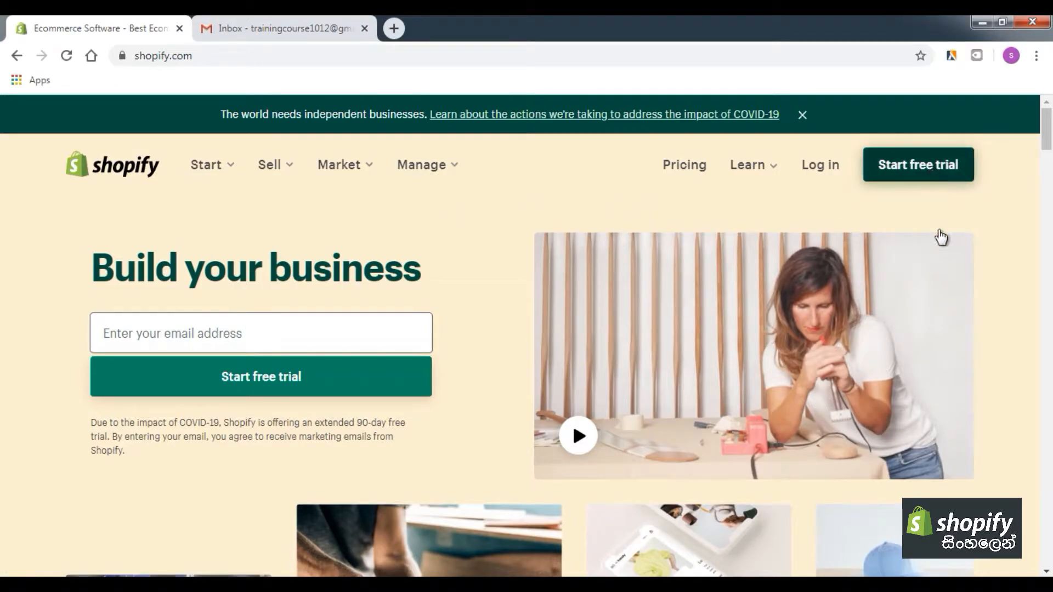
{"action": "left_click", "coordinate": [329, 27]}
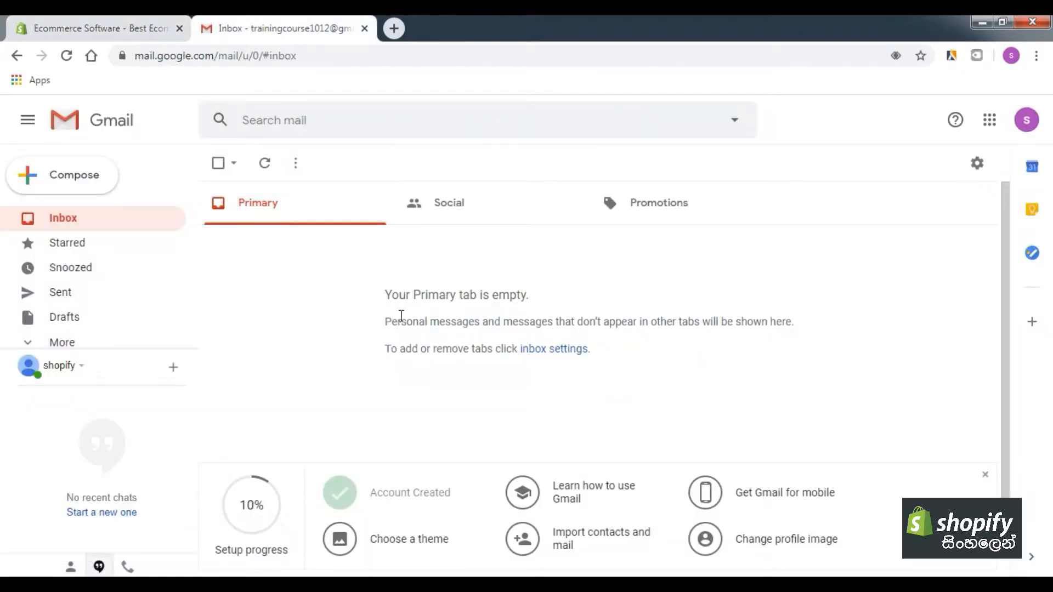
{"action": "left_click", "coordinate": [1027, 121]}
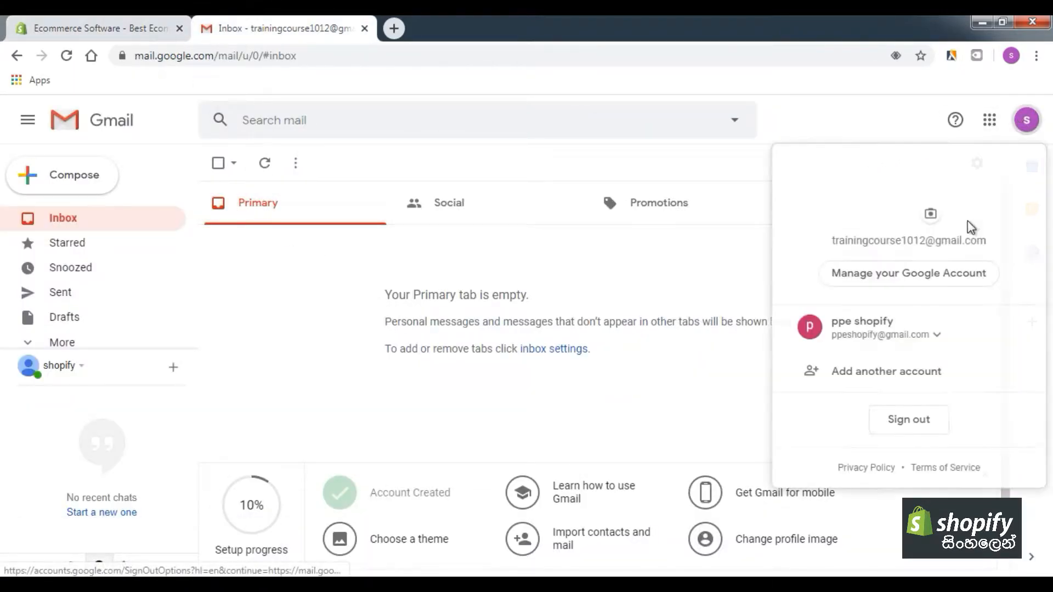
{"action": "left_click_drag", "start_coordinate": [830, 240], "coordinate": [917, 252]}
{"action": "left_click", "coordinate": [993, 247]}
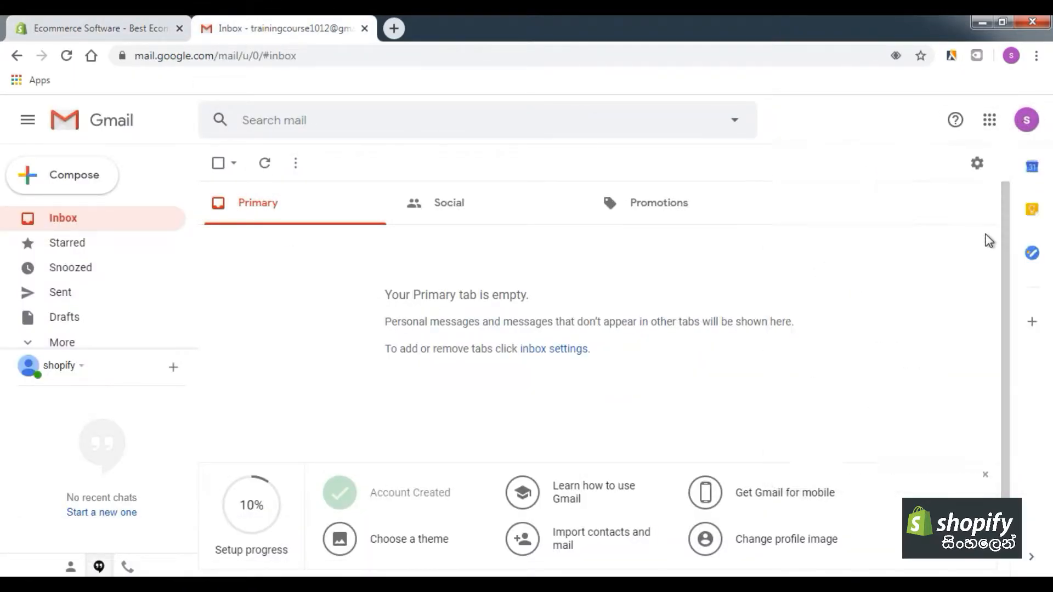
{"action": "double_click", "coordinate": [987, 247]}
{"action": "left_click", "coordinate": [1025, 124]}
{"action": "triple_click", "coordinate": [915, 240]}
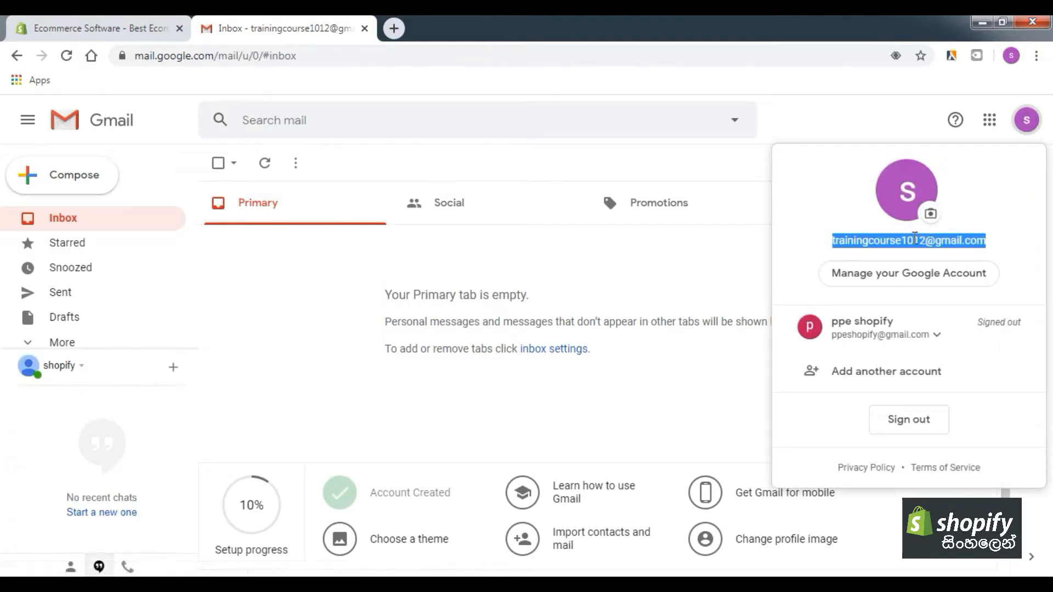
{"action": "key", "text": "ctrl+c"}
{"action": "left_click", "coordinate": [126, 29]}
- Paste the copied email and enter an account password on the signup form
{"action": "right_click", "coordinate": [388, 306]}
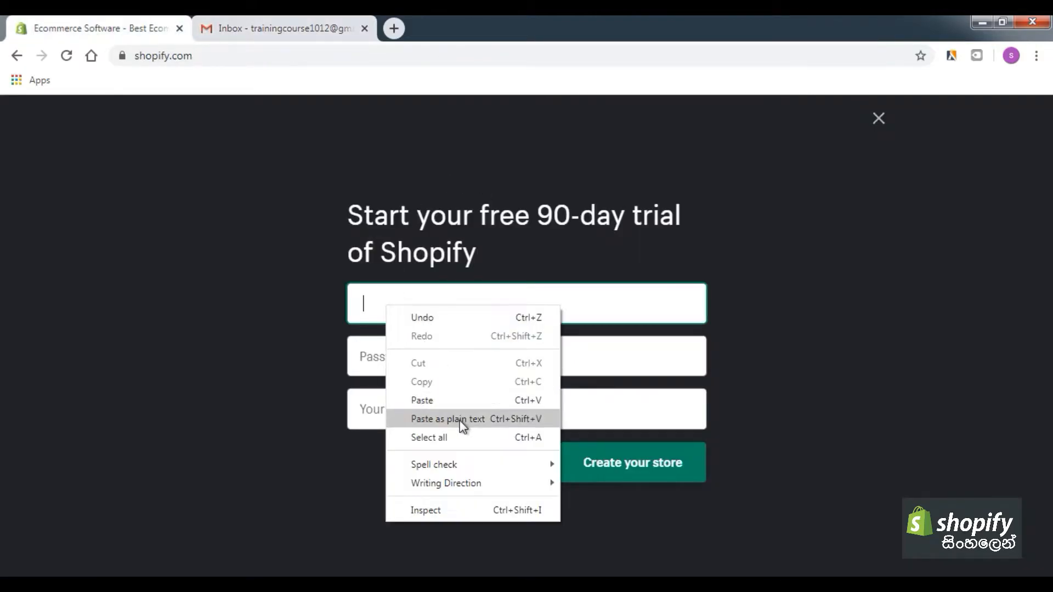
{"action": "left_click", "coordinate": [515, 398]}
{"action": "left_click", "coordinate": [501, 357]}
{"action": "type", "text": "a•••••••••"}
{"action": "key", "text": "Tab"}
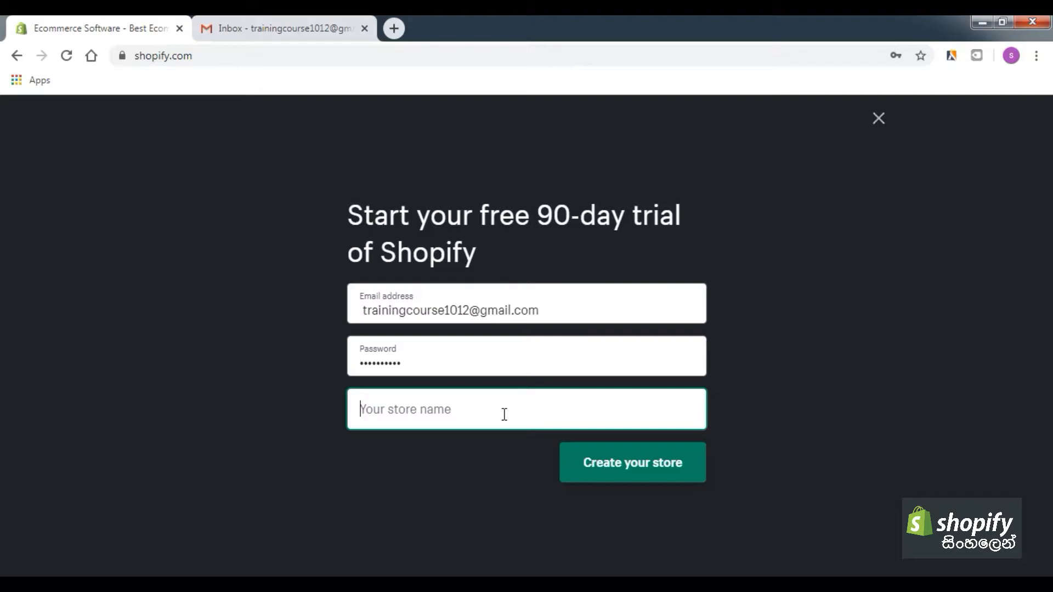
- Name the store 'Ezy Mobile Store', create it, and decline saving the password
{"action": "type", "text": "Acce"}
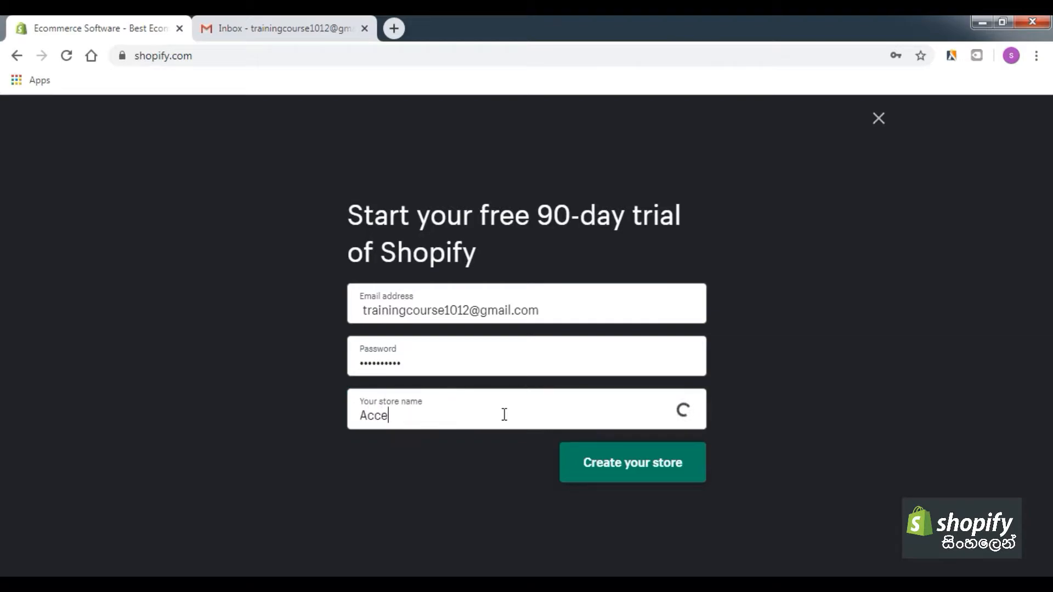
{"action": "key", "text": "BackSpace"}
{"action": "key", "text": "BackSpace"}
{"action": "key", "text": "BackSpace"}
{"action": "key", "text": "BackSpace"}
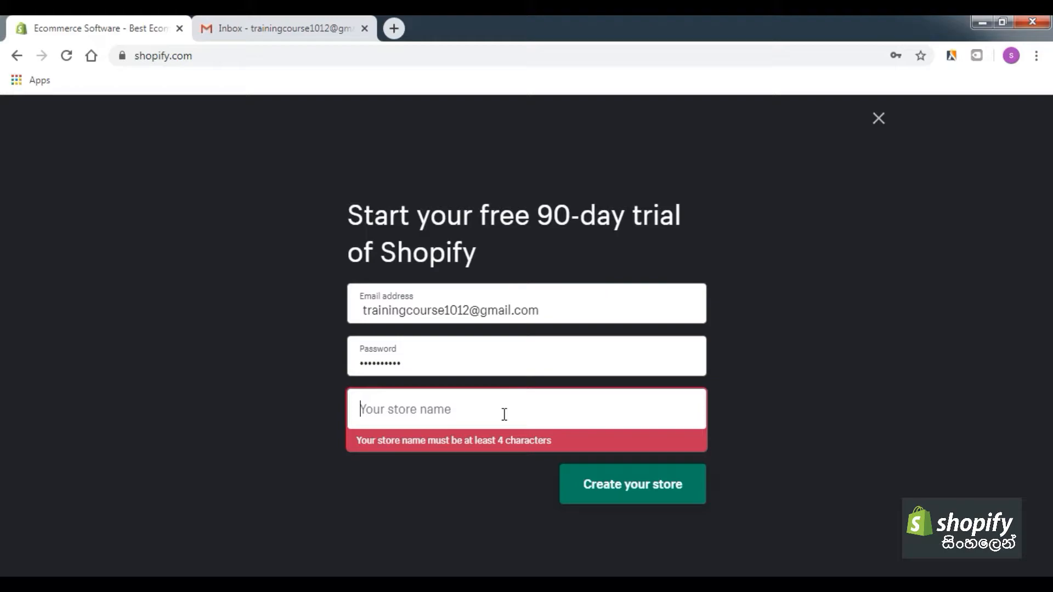
{"action": "type", "text": "Sri L"}
{"action": "key", "text": "BackSpace"}
{"action": "key", "text": "BackSpace"}
{"action": "key", "text": "BackSpace"}
{"action": "key", "text": "BackSpace"}
{"action": "key", "text": "BackSpace"}
{"action": "type", "text": "or"}
{"action": "key", "text": "BackSpace"}
{"action": "key", "text": "BackSpace"}
{"action": "type", "text": "E"}
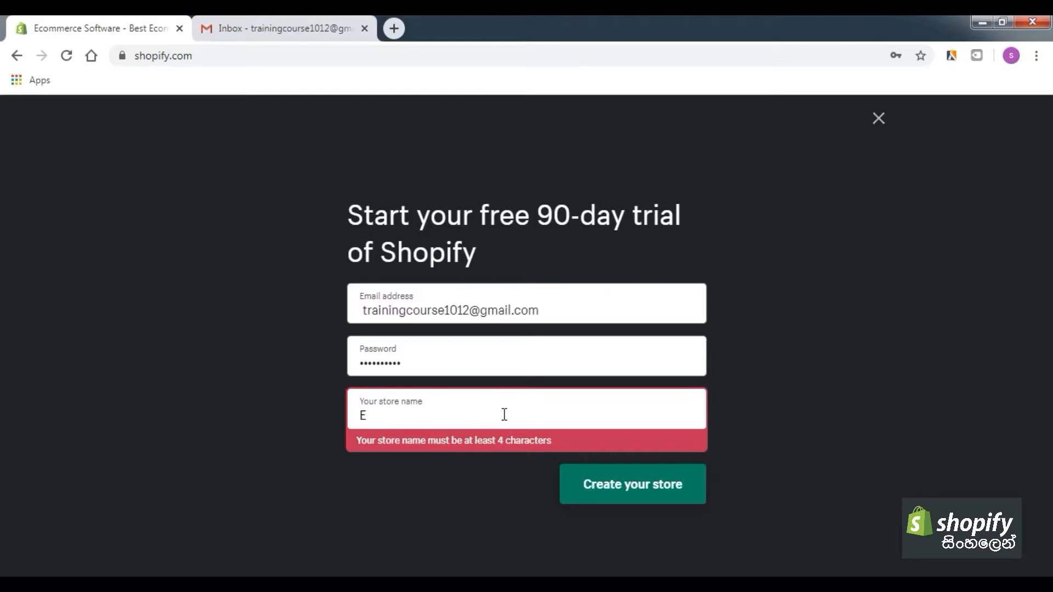
{"action": "key", "text": "BackSpace"}
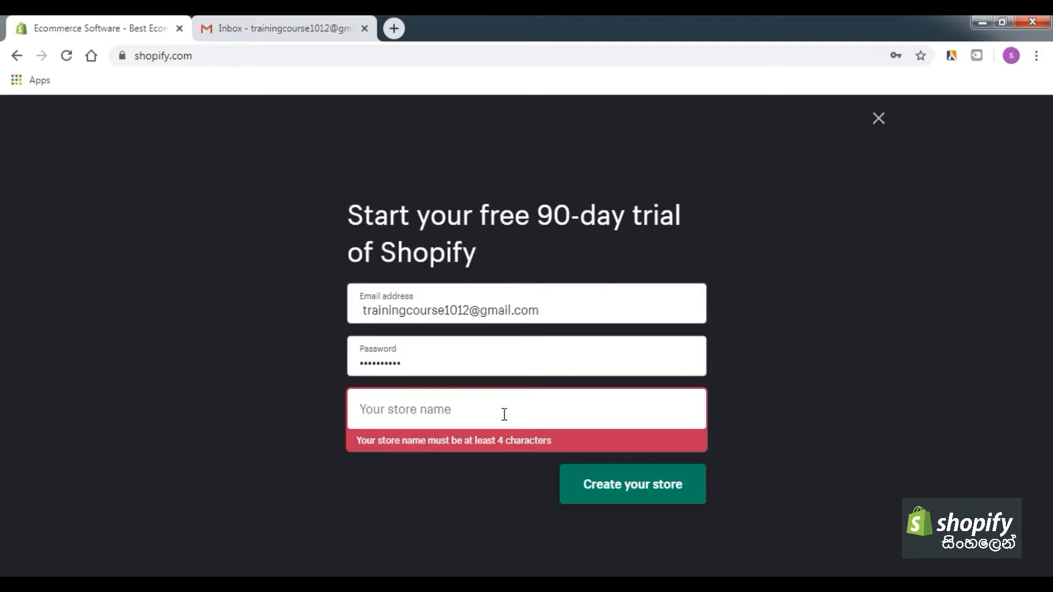
{"action": "type", "text": "Ezay Moel"}
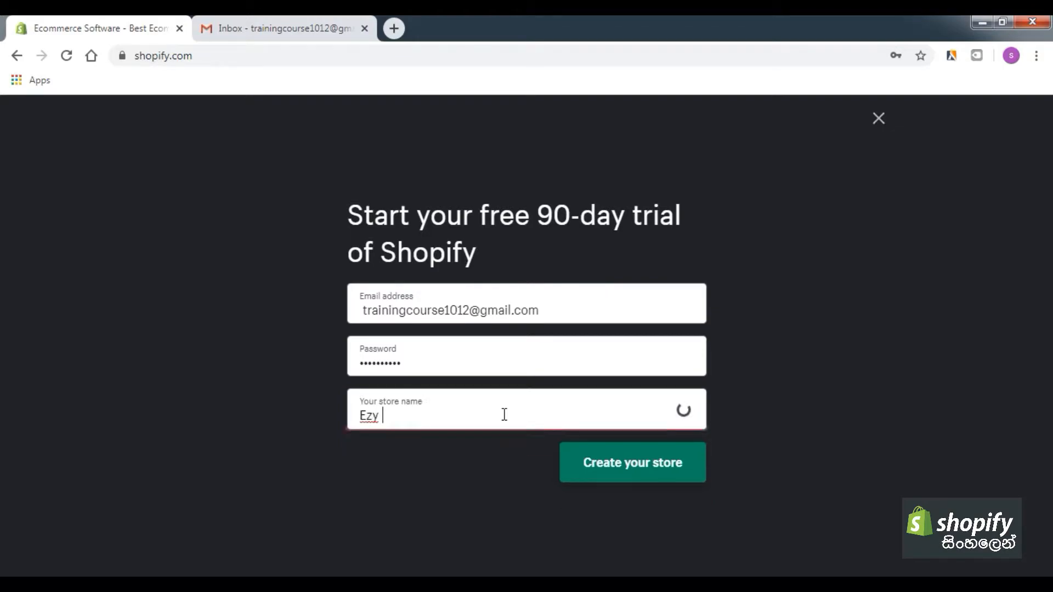
{"action": "key", "text": "BackSpace"}
{"action": "key", "text": "BackSpace"}
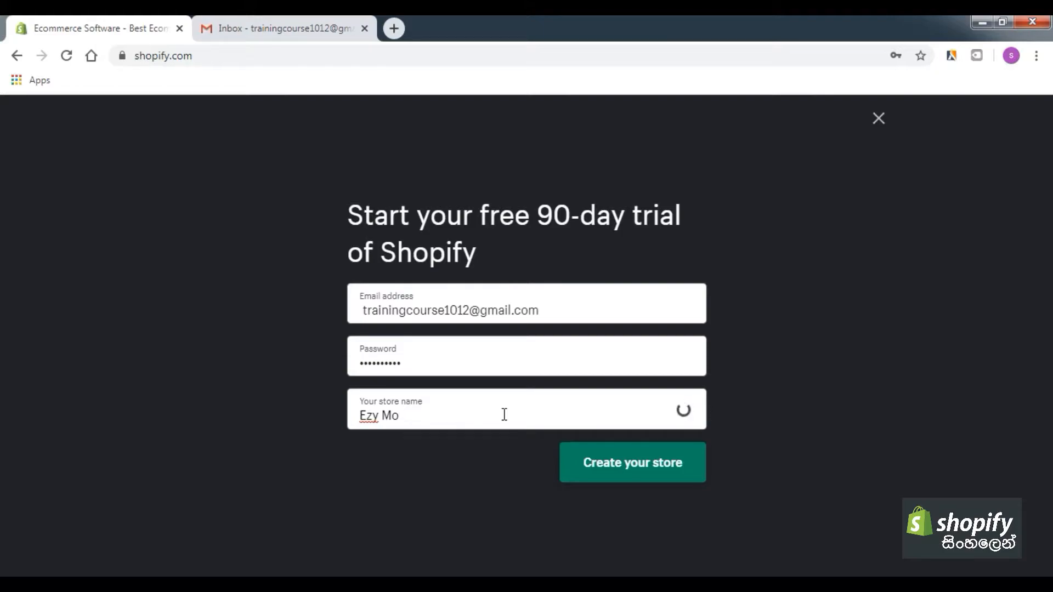
{"action": "type", "text": "vi"}
{"action": "key", "text": "BackSpace"}
{"action": "key", "text": "BackSpace"}
{"action": "key", "text": "BackSpace"}
{"action": "key", "text": "BackSpace"}
{"action": "key", "text": "BackSpace"}
{"action": "type", "text": "vi"}
{"action": "key", "text": "BackSpace"}
{"action": "key", "text": "BackSpace"}
{"action": "type", "text": "bi"}
{"action": "key", "text": "BackSpace"}
{"action": "type", "text": "ile Store"}
{"action": "left_click", "coordinate": [638, 476]}
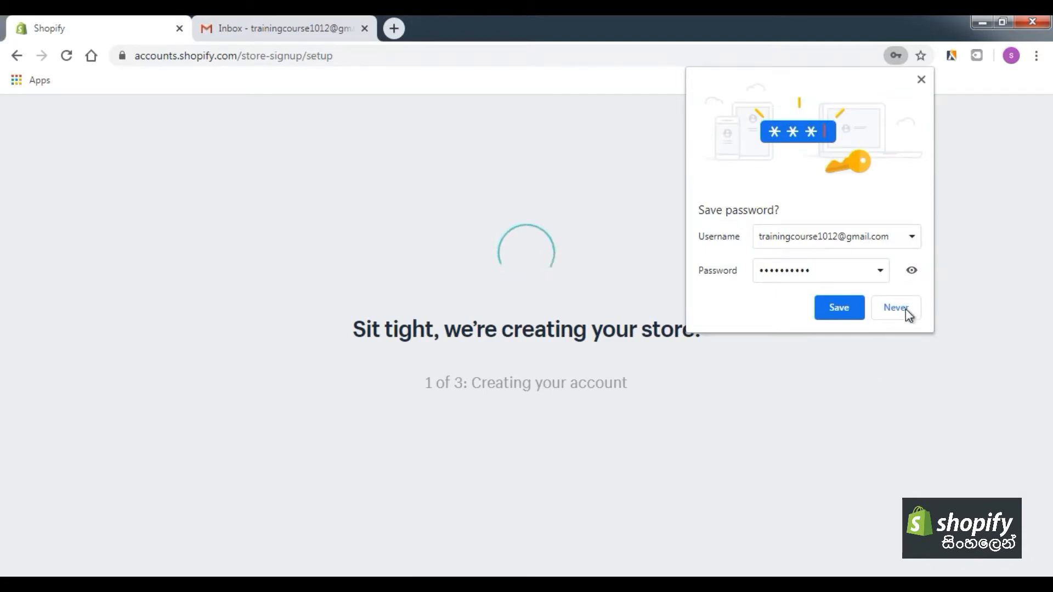
{"action": "left_click", "coordinate": [904, 307]}
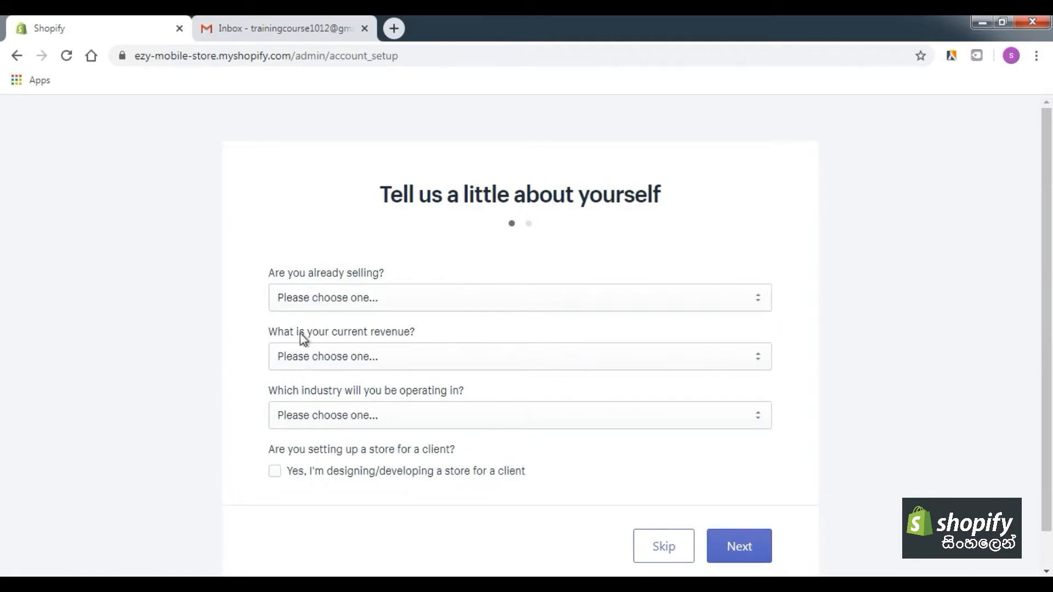
- Answer 'I'm just playing around' for selling and 'Rs0 LKR' for current revenue
{"action": "left_click", "coordinate": [407, 296]}
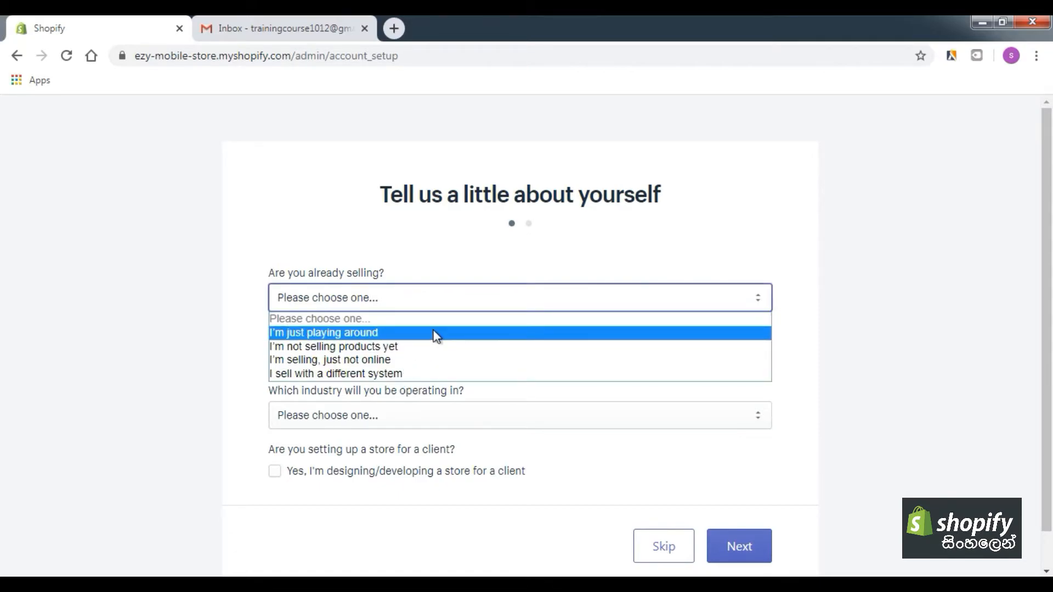
{"action": "left_click", "coordinate": [464, 336]}
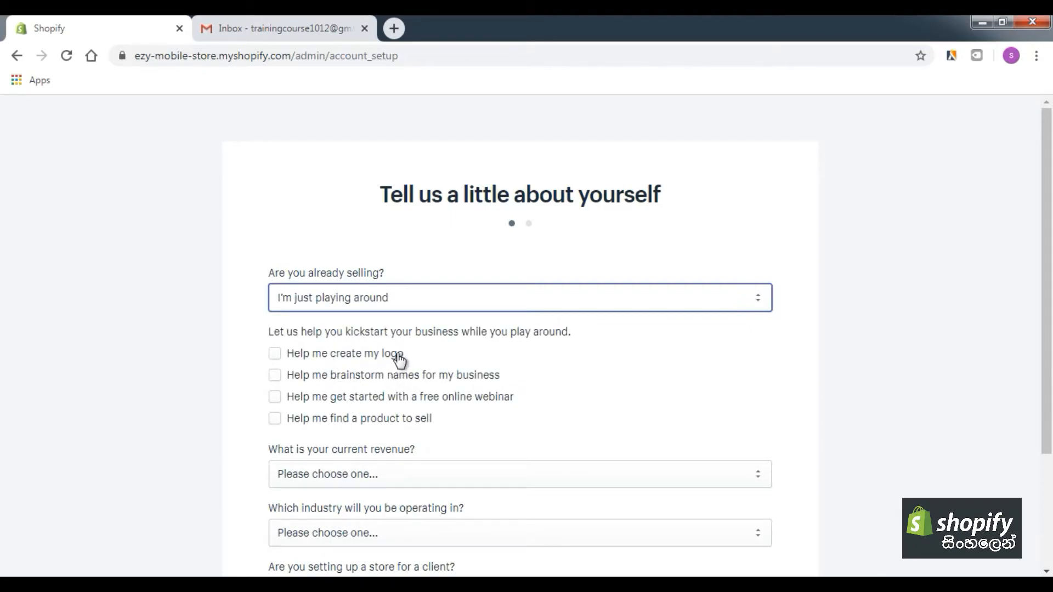
{"action": "scroll", "coordinate": [480, 372], "scroll_direction": "down", "scroll_amount": 2}
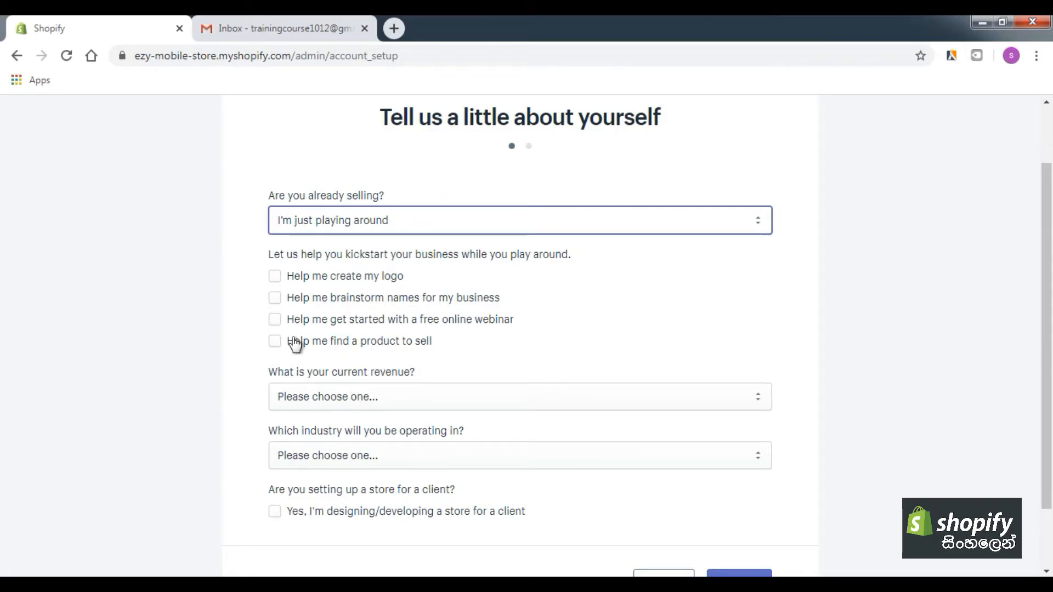
{"action": "left_click", "coordinate": [366, 399]}
{"action": "key", "text": "Down"}
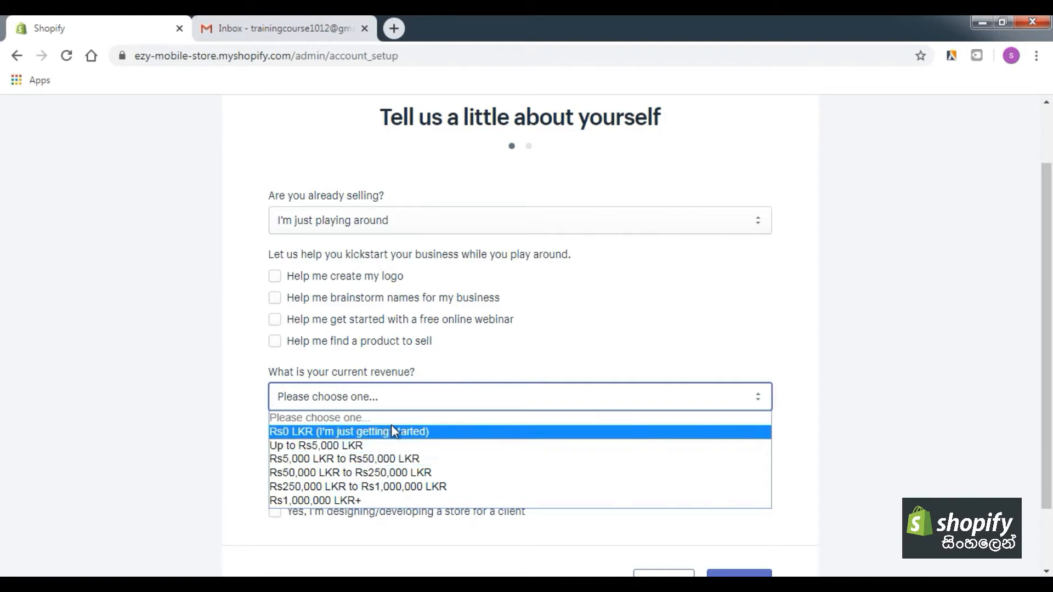
{"action": "left_click", "coordinate": [427, 433]}
{"action": "scroll", "coordinate": [268, 411], "scroll_direction": "down", "scroll_amount": 2}
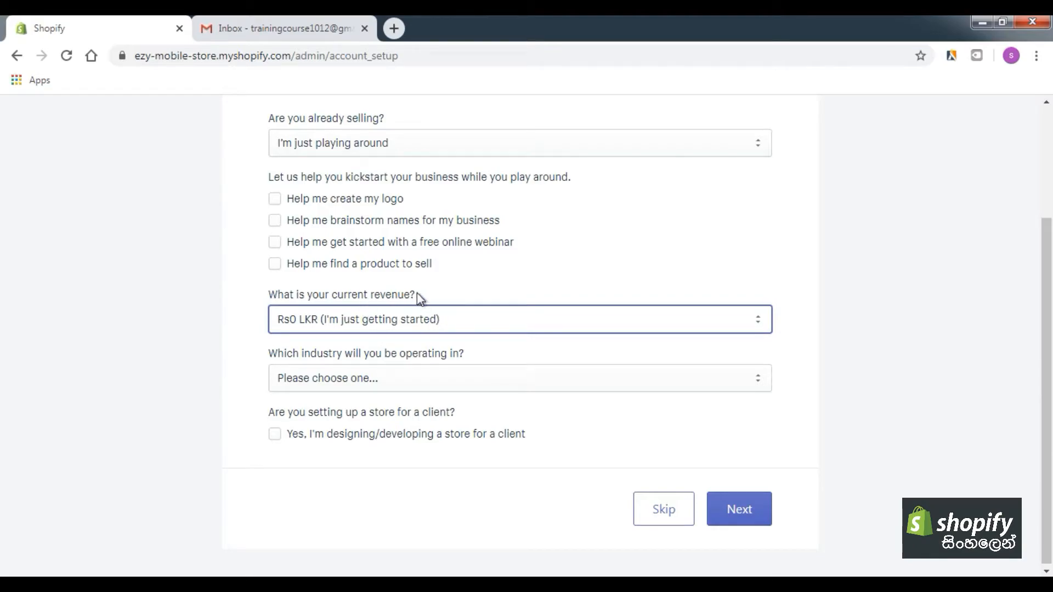
{"action": "left_click", "coordinate": [466, 308]}
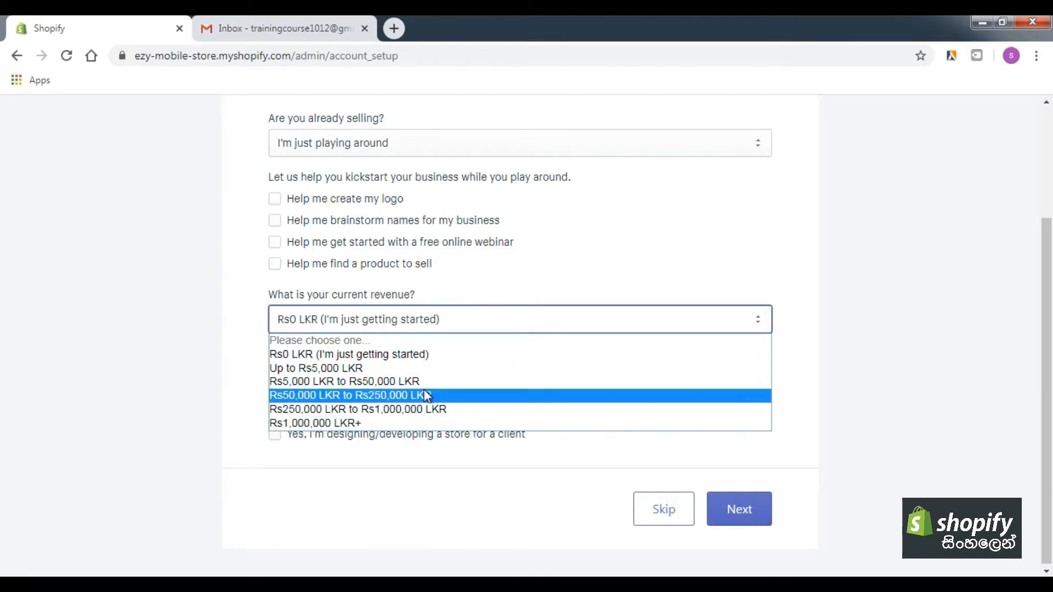
{"action": "left_click", "coordinate": [444, 356]}
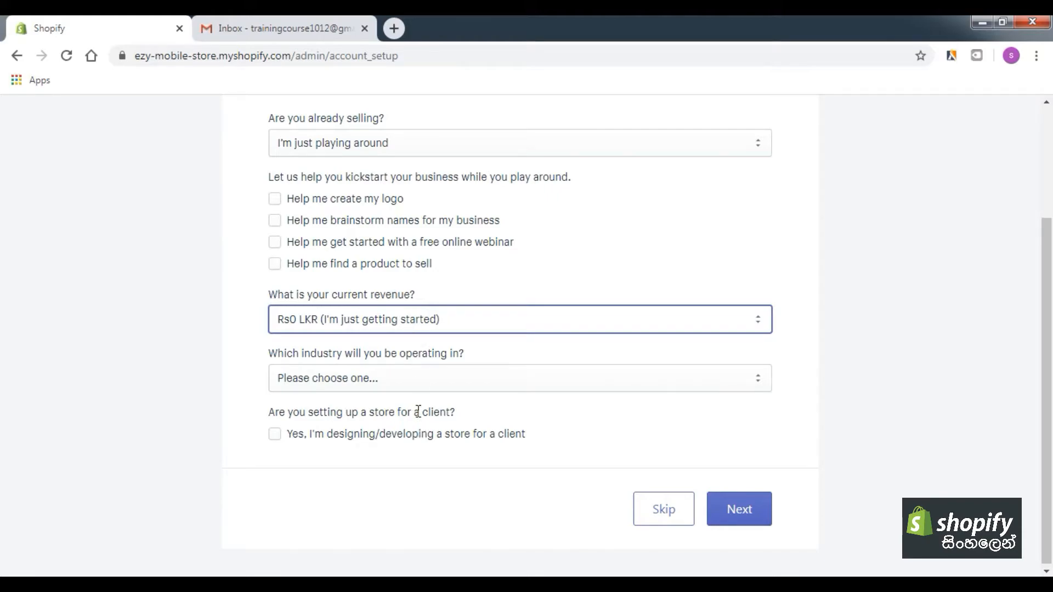
- Choose Other as the industry, after briefly trying Electronics, and continue to the address step
{"action": "left_click", "coordinate": [438, 385]}
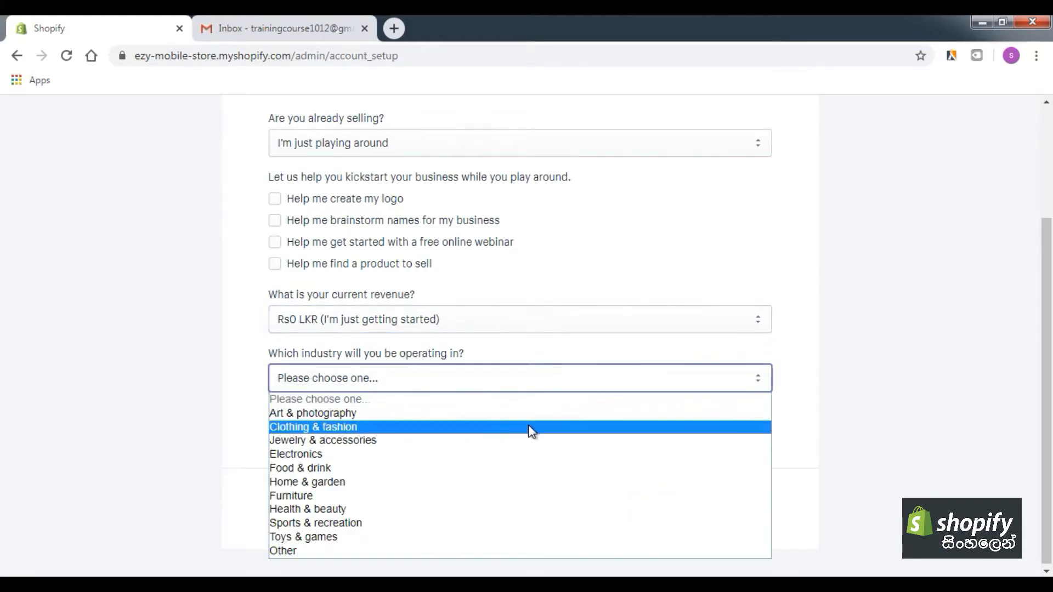
{"action": "left_click", "coordinate": [529, 383]}
{"action": "left_click", "coordinate": [522, 382]}
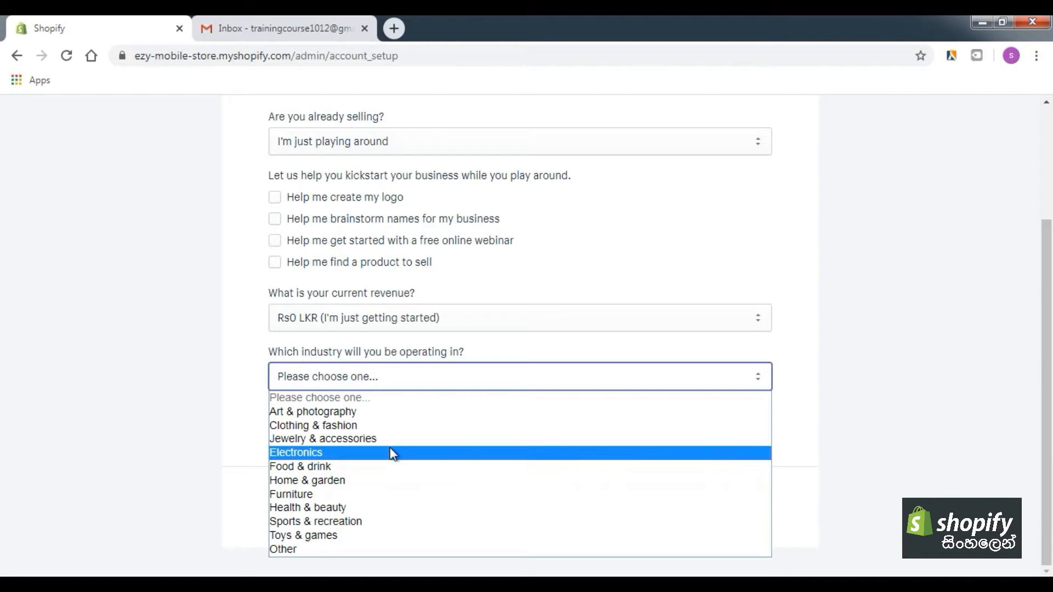
{"action": "left_click", "coordinate": [392, 453]}
{"action": "left_click", "coordinate": [445, 379]}
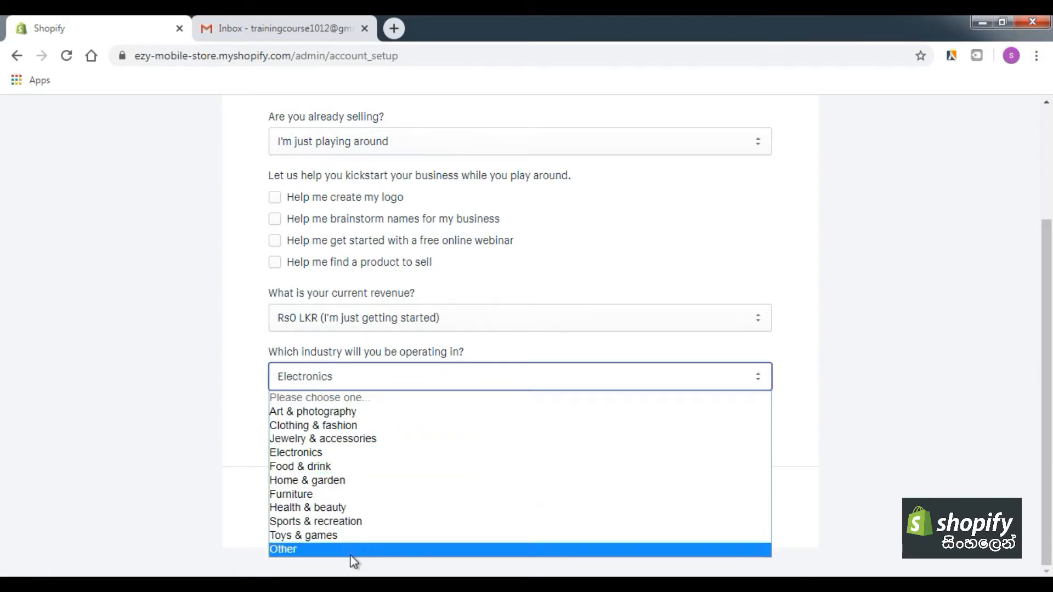
{"action": "left_click", "coordinate": [351, 558]}
{"action": "left_click", "coordinate": [460, 388]}
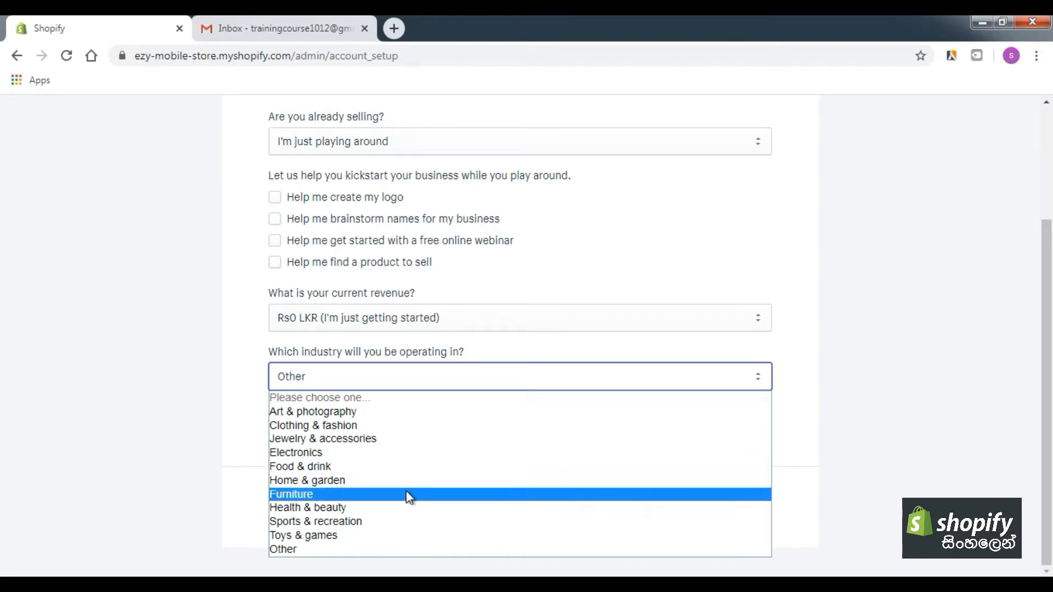
{"action": "left_click", "coordinate": [353, 548]}
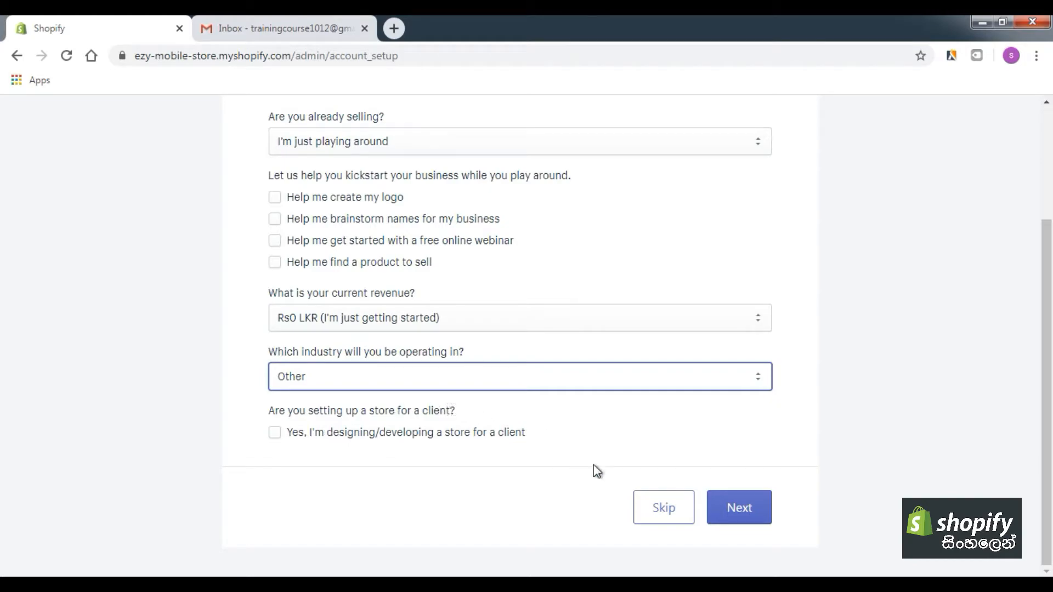
{"action": "left_click", "coordinate": [737, 513]}
- Enter the owner's first and last name in the business address form
{"action": "scroll", "coordinate": [433, 499], "scroll_direction": "down", "scroll_amount": 2}
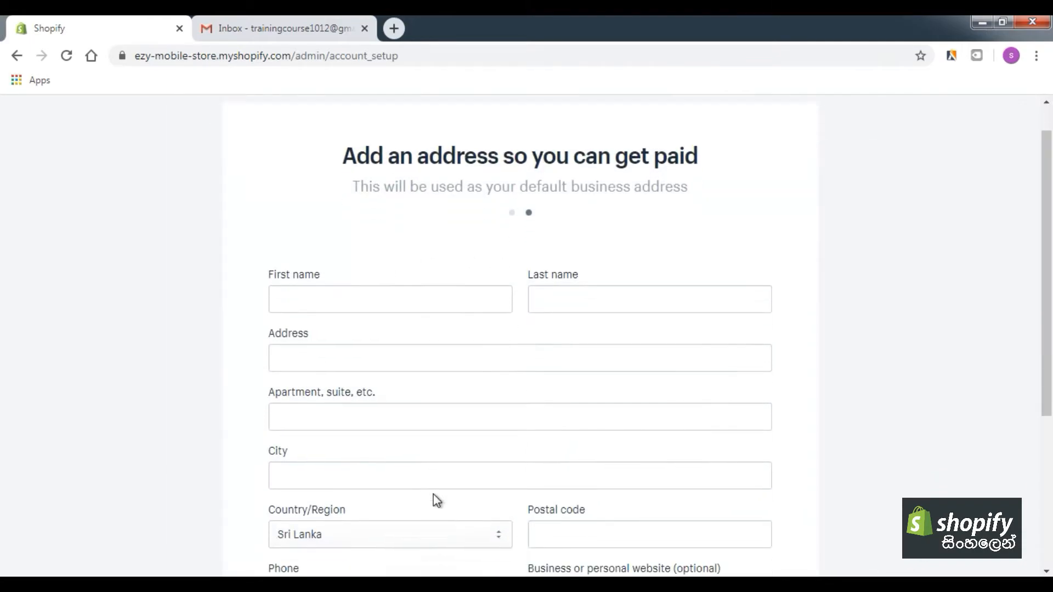
{"action": "left_click", "coordinate": [357, 255]}
{"action": "type", "text": "test"}
{"action": "key", "text": "Tab"}
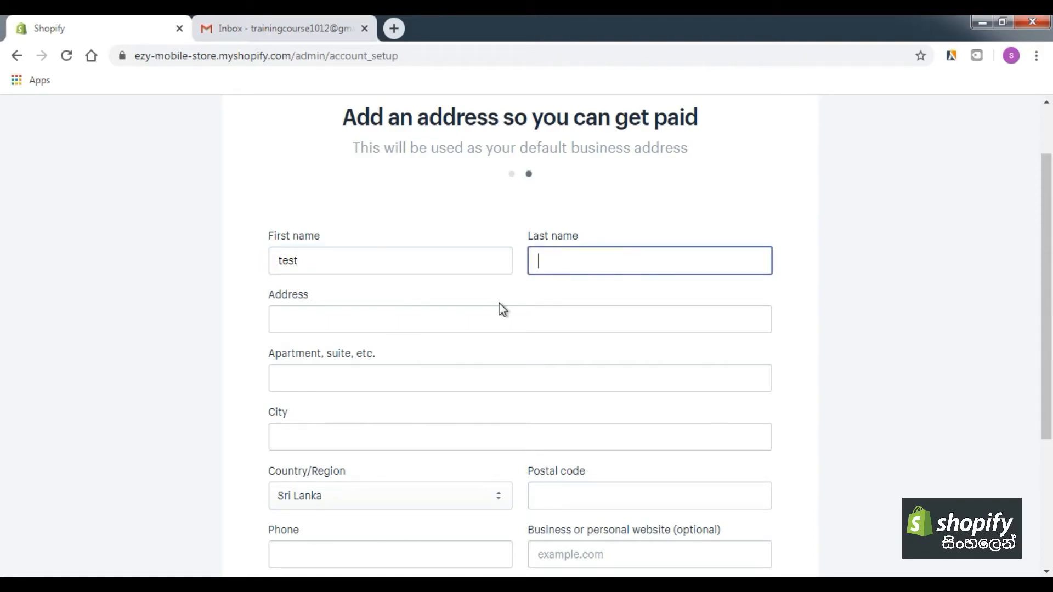
{"action": "key", "text": "shift+Tab"}
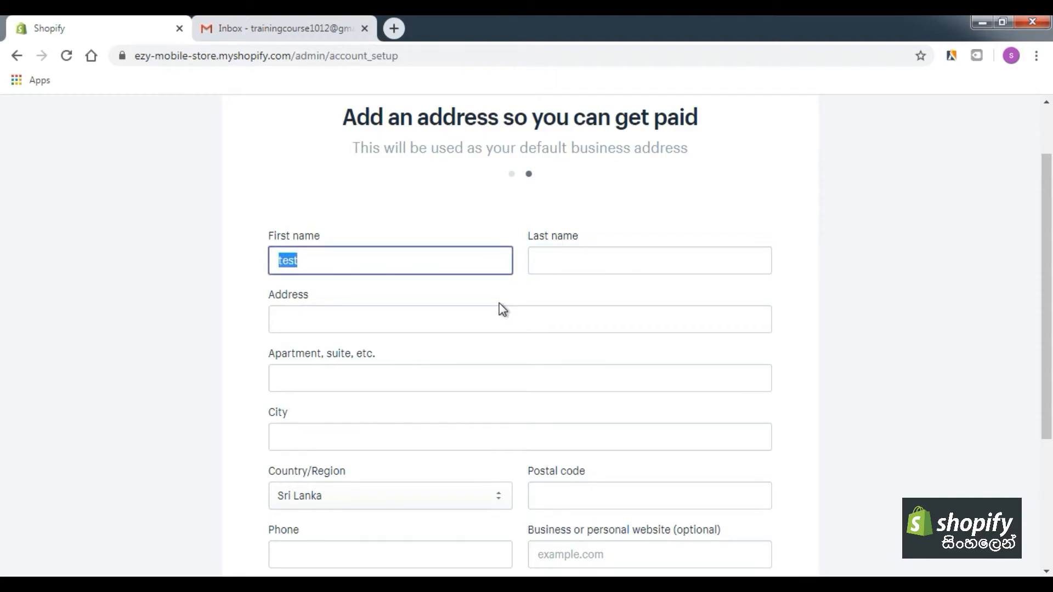
{"action": "type", "text": "t"}
{"action": "key", "text": "BackSpace"}
{"action": "type", "text": "test"}
{"action": "key", "text": "Tab"}
{"action": "type", "text": "account"}
- Fill in the street address, retyping it after a stray entry in the apartment field
{"action": "key", "text": "Tab"}
{"action": "key", "text": "Tab"}
{"action": "type", "text": "Colo"}
{"action": "key", "text": "BackSpace"}
{"action": "key", "text": "BackSpace"}
{"action": "key", "text": "BackSpace"}
{"action": "key", "text": "BackSpace"}
{"action": "key", "text": "Tab"}
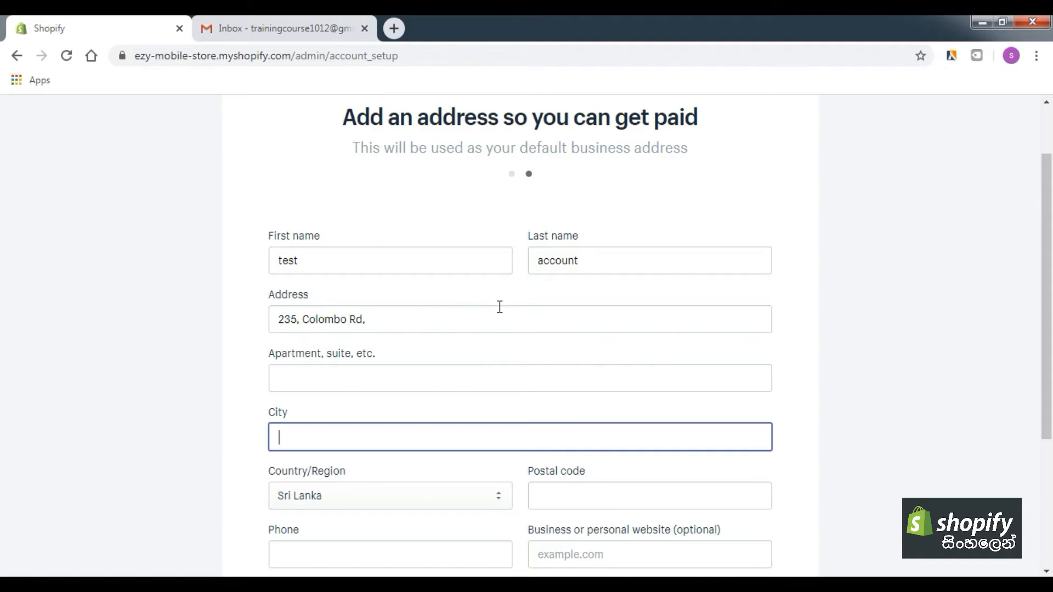
{"action": "key", "text": "shift+Tab"}
{"action": "key", "text": "shift+Tab"}
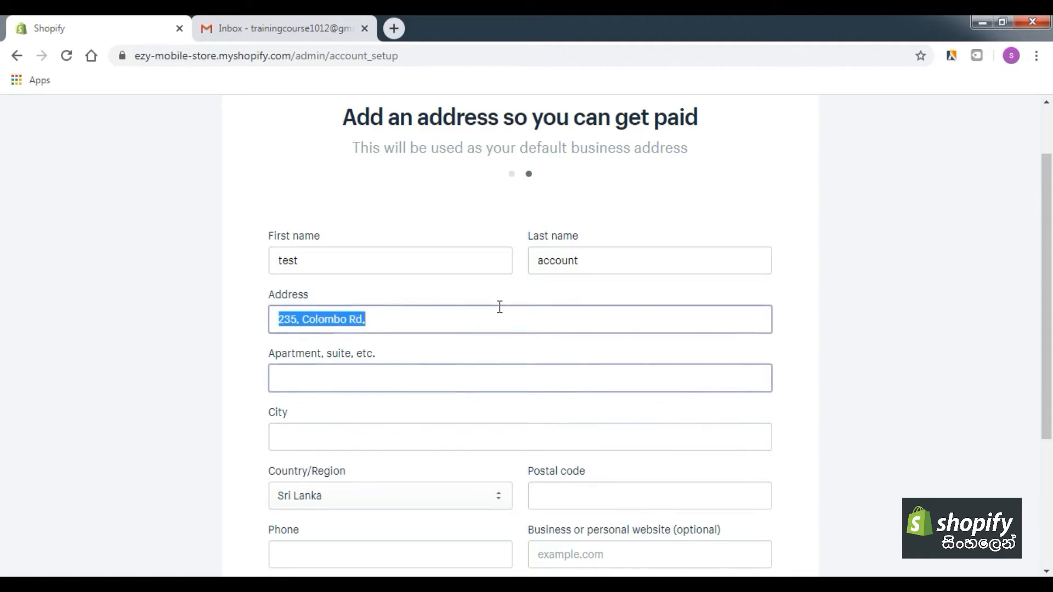
{"action": "type", "text": "Colombo "}
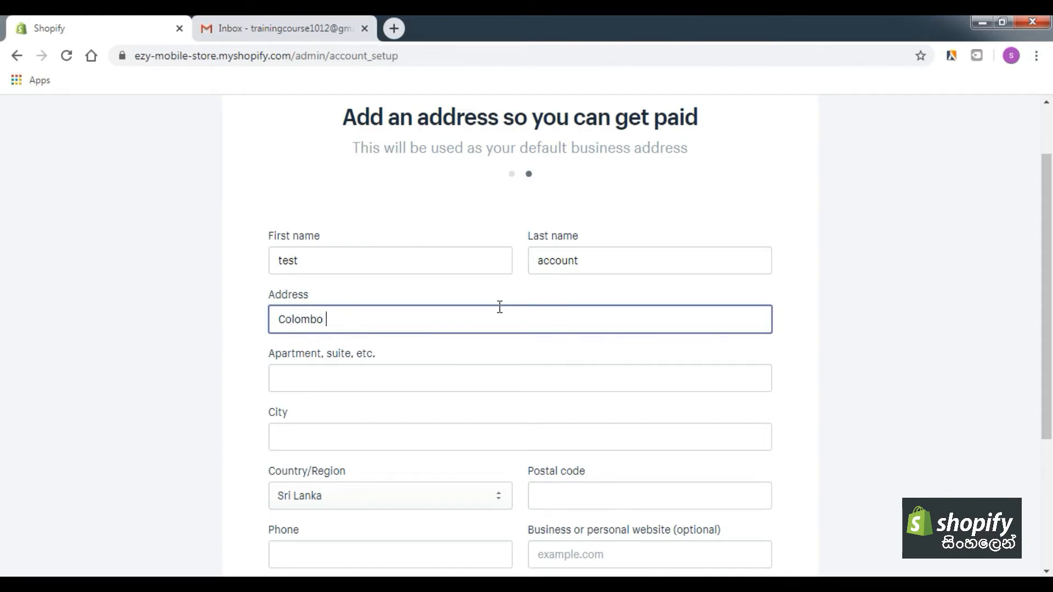
{"action": "type", "text": "Rd"}
- Enter the apartment number and the city, then move to the postal code field
{"action": "key", "text": "Tab"}
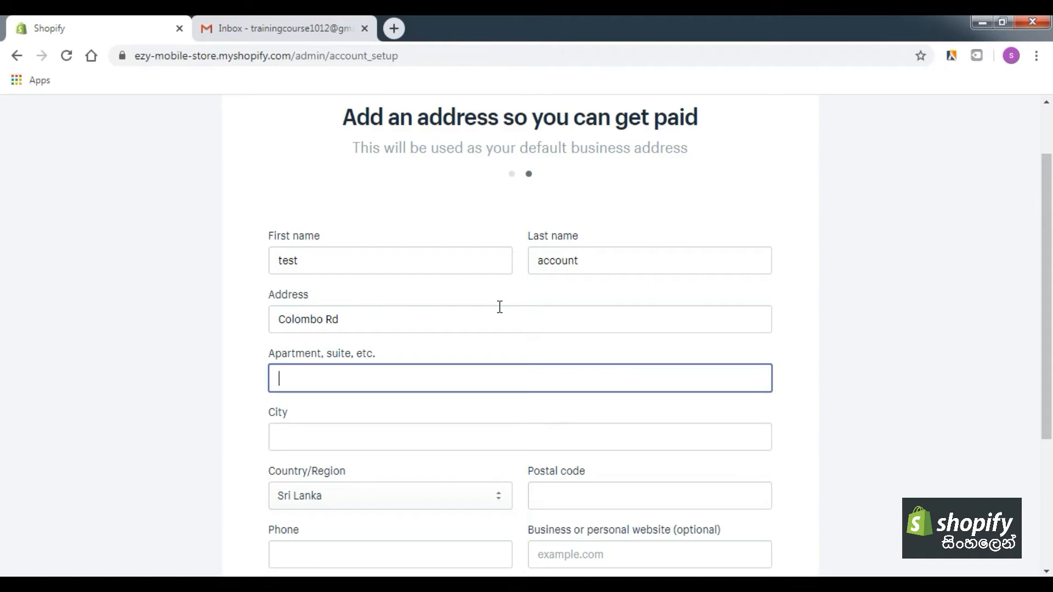
{"action": "type", "text": "35"}
{"action": "key", "text": "ctrl+a"}
{"action": "key", "text": "Tab"}
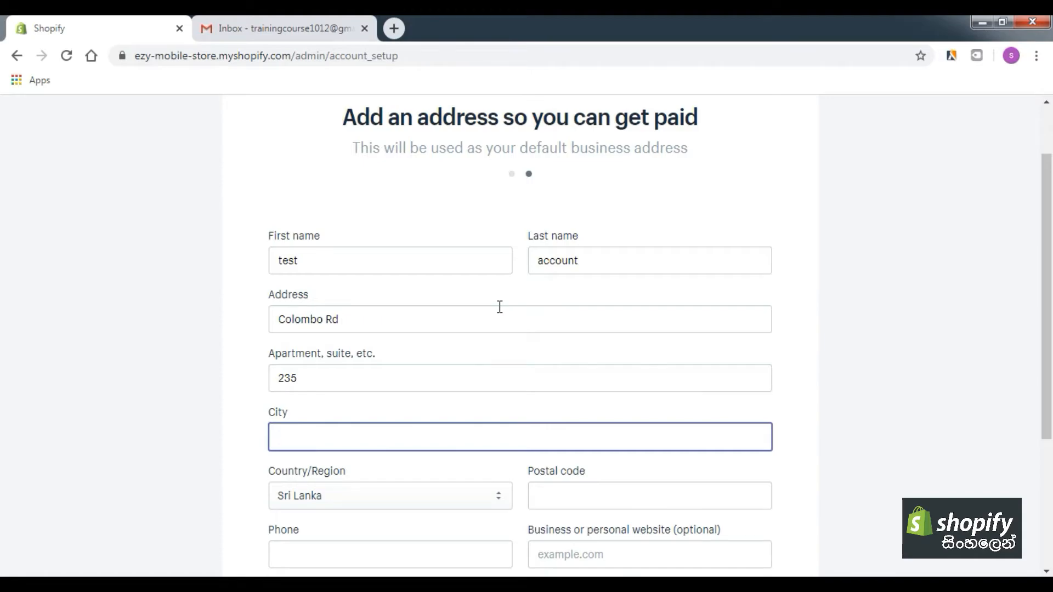
{"action": "type", "text": "Colombo"}
{"action": "key", "text": "Tab"}
{"action": "scroll", "coordinate": [527, 289], "scroll_direction": "down", "scroll_amount": 2}
{"action": "scroll", "coordinate": [493, 290], "scroll_direction": "down", "scroll_amount": 3}
{"action": "left_click", "coordinate": [631, 294]}
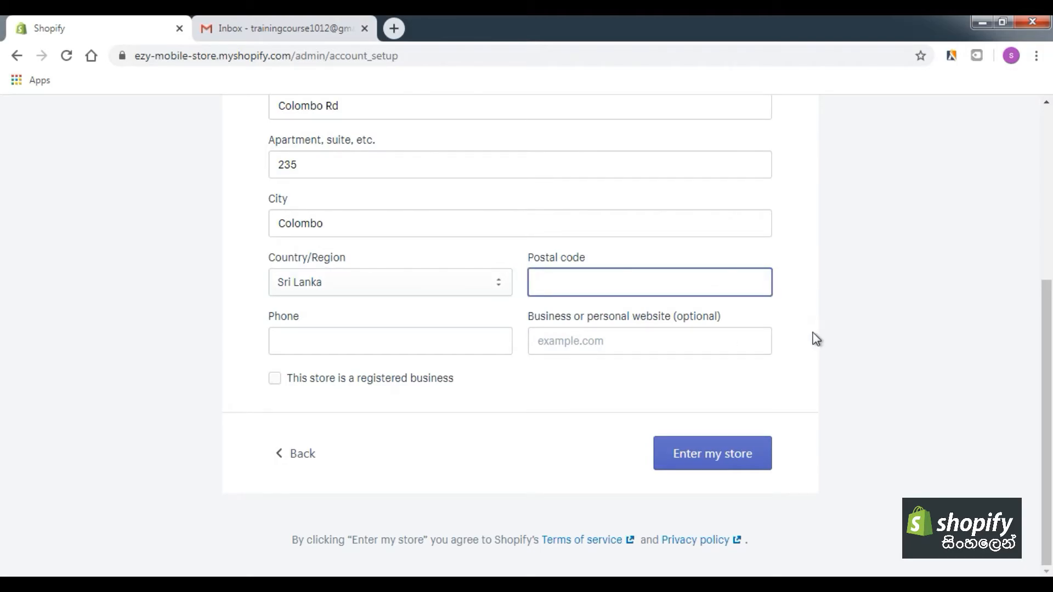
- Search google.lk in a new tab for the Colombo 04 postal code
{"action": "left_click", "coordinate": [391, 37]}
{"action": "type", "text": "google.lk"}
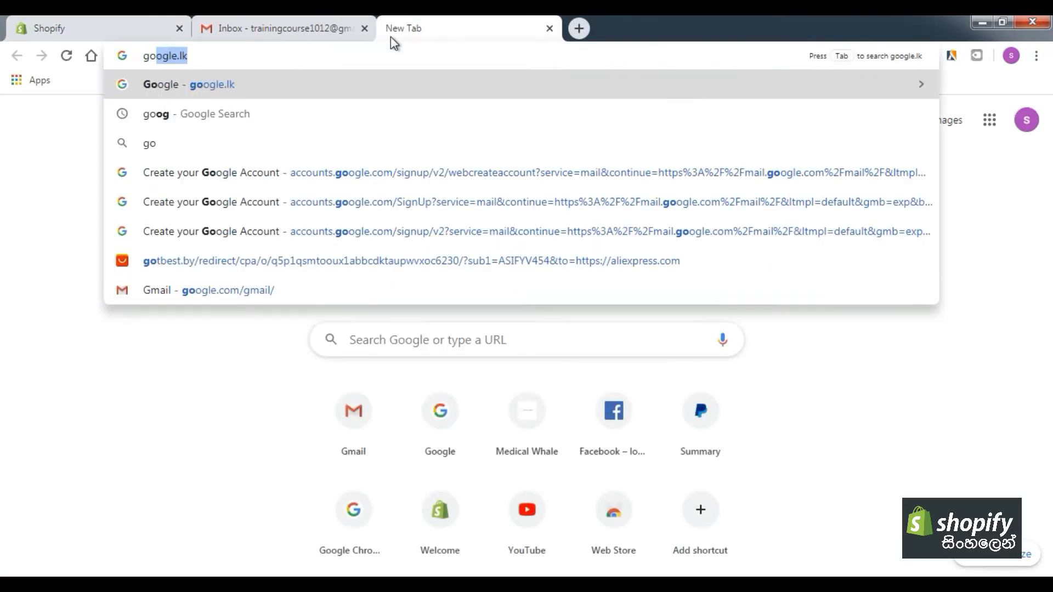
{"action": "key", "text": "Return"}
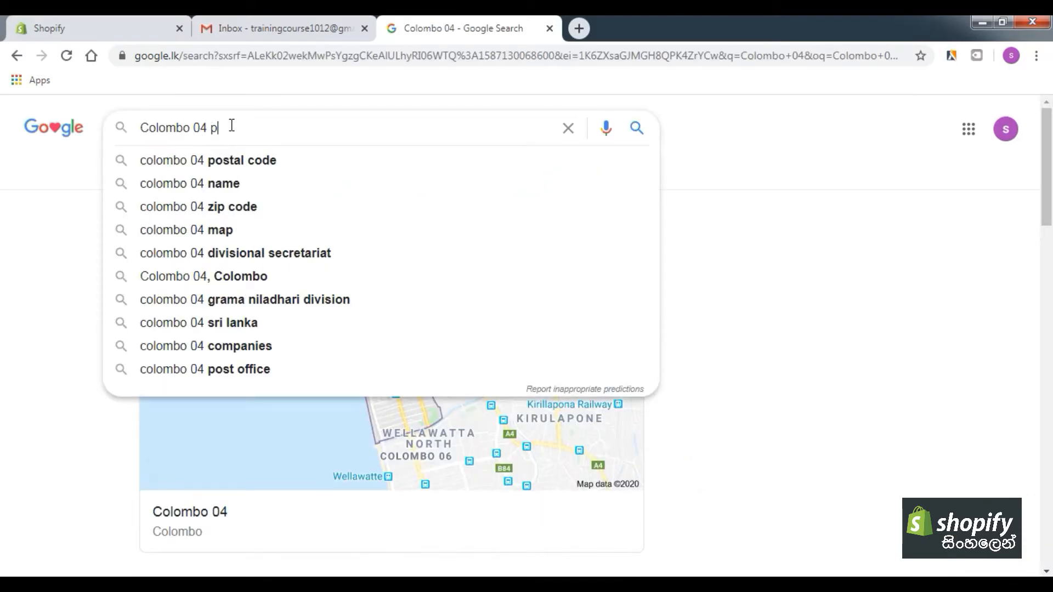
{"action": "type", "text": "os"}
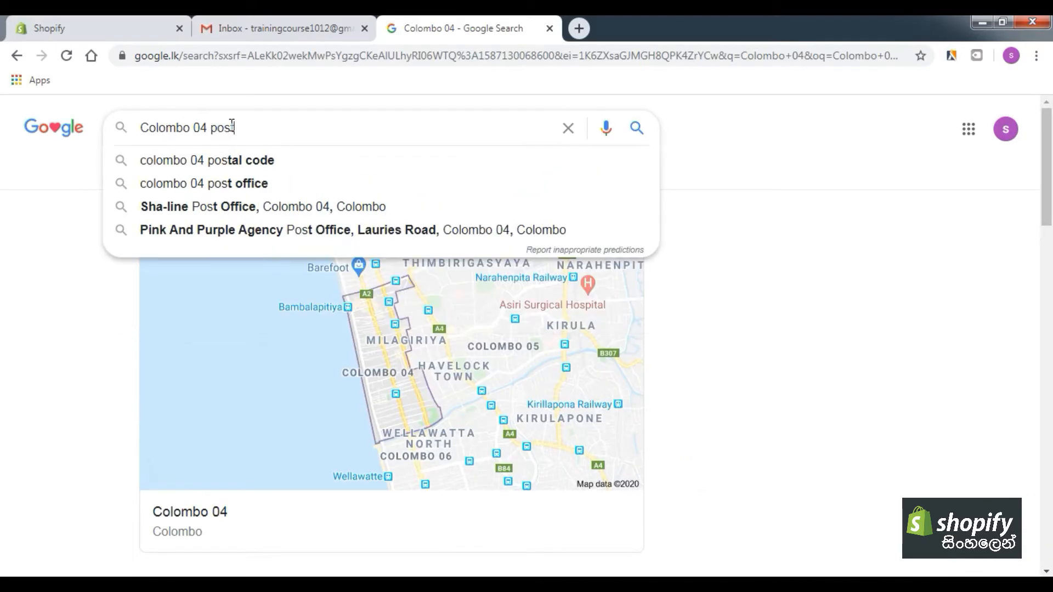
{"action": "type", "text": "tal code"}
{"action": "key", "text": "Return"}
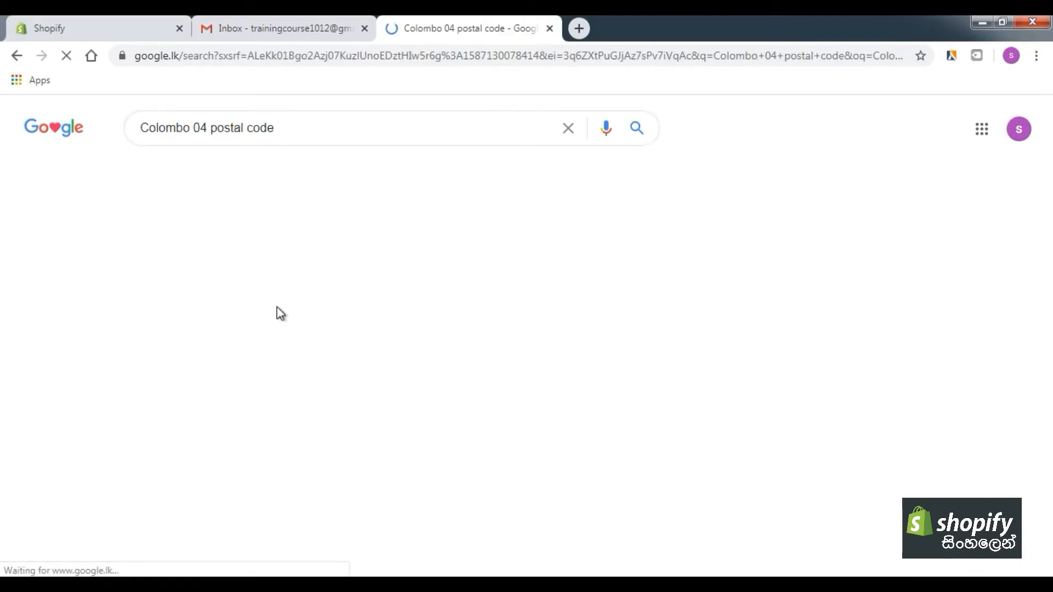
- Copy the postal code from the search result into Shopify's Postal code field
{"action": "double_click", "coordinate": [180, 264]}
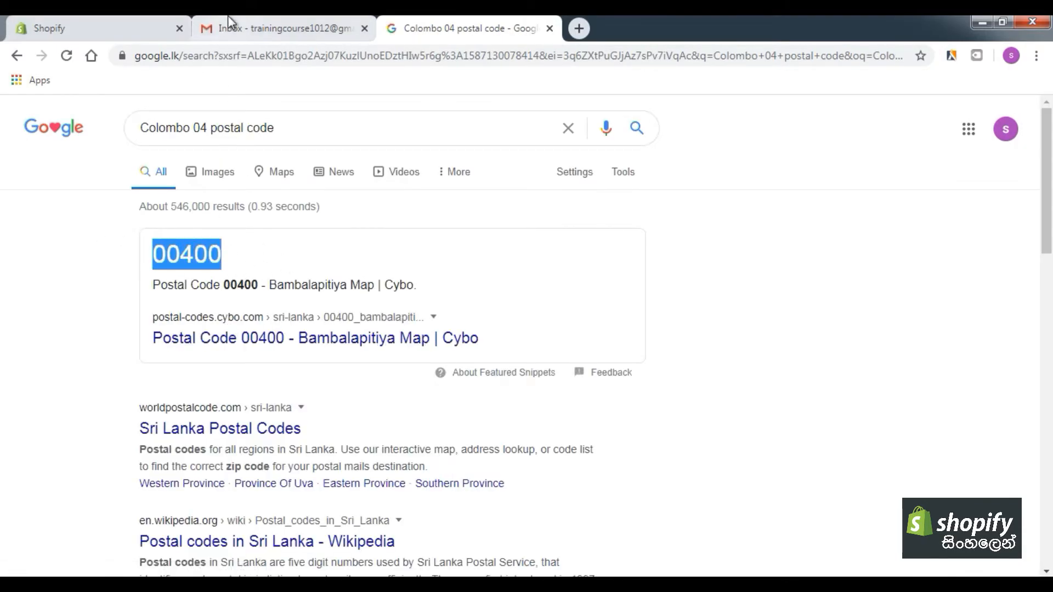
{"action": "left_click", "coordinate": [82, 28]}
{"action": "type", "text": "Results Featured snippet from the web 00400"}
{"action": "triple_click", "coordinate": [594, 279]}
- Enter postal code 00400 and the phone number, leave the website empty, and submit the address
{"action": "type", "text": "00400"}
{"action": "left_click", "coordinate": [423, 333]}
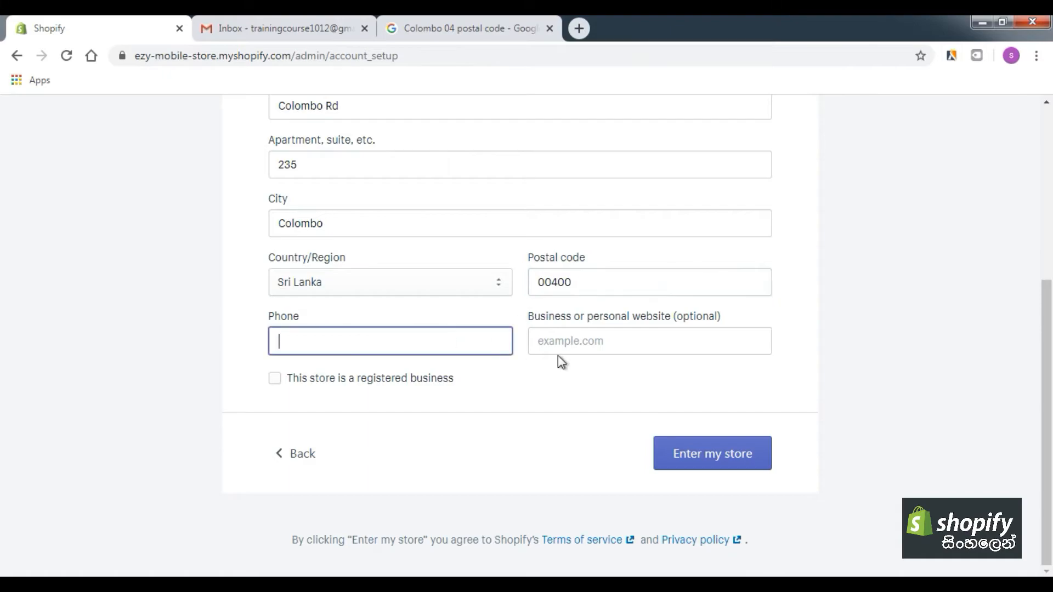
{"action": "type", "text": "0"}
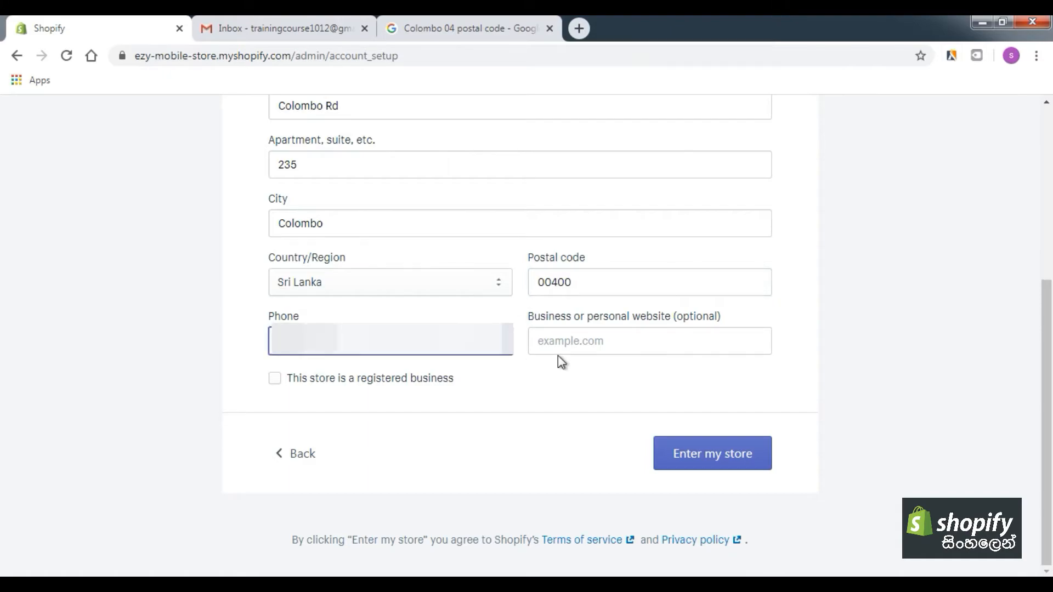
{"action": "left_click", "coordinate": [558, 355]}
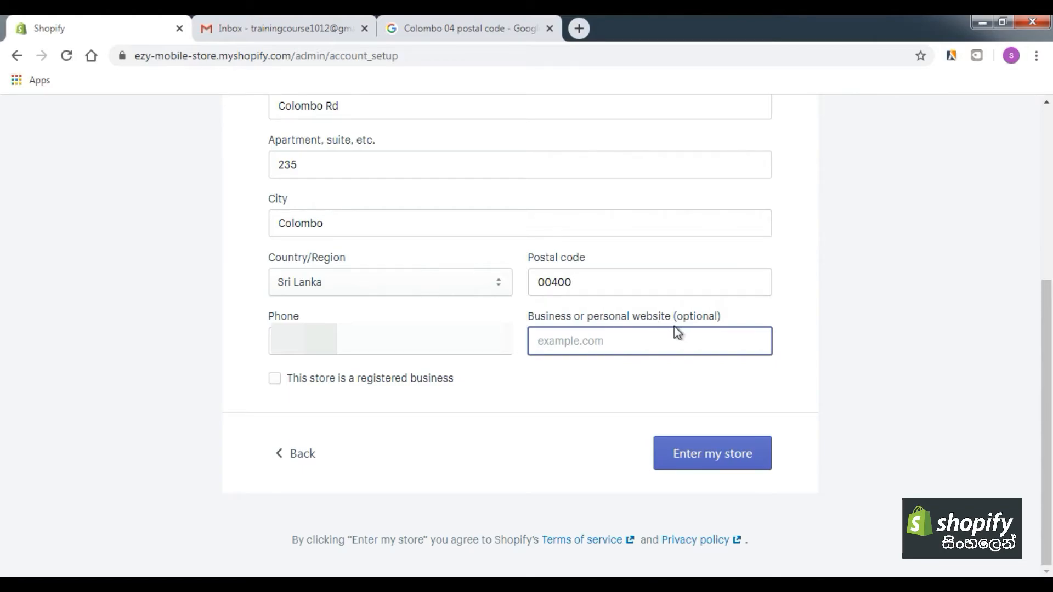
{"action": "left_click_drag", "start_coordinate": [742, 312], "coordinate": [669, 319]}
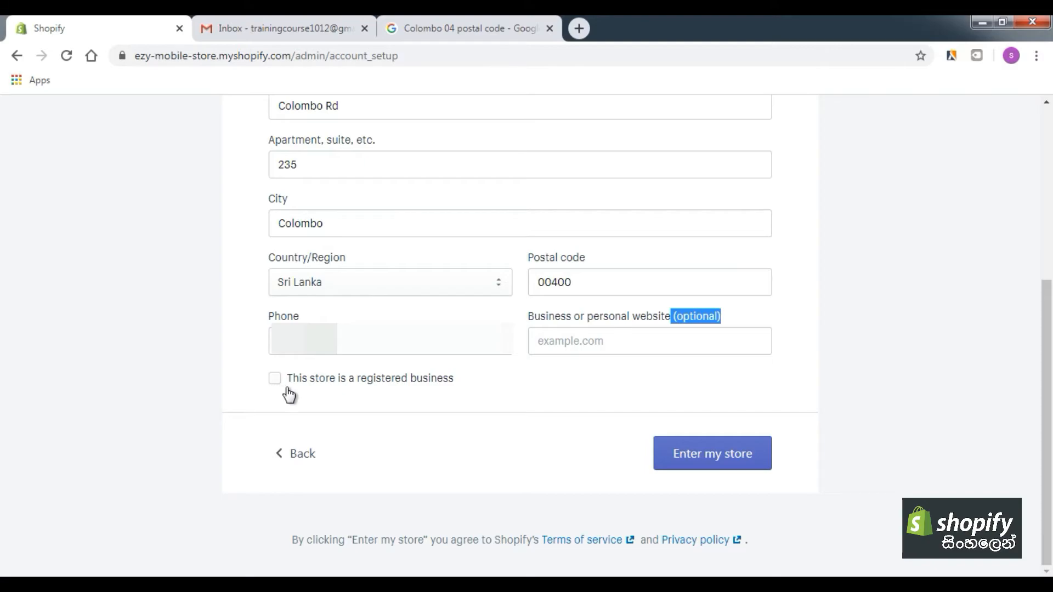
{"action": "left_click", "coordinate": [722, 463]}
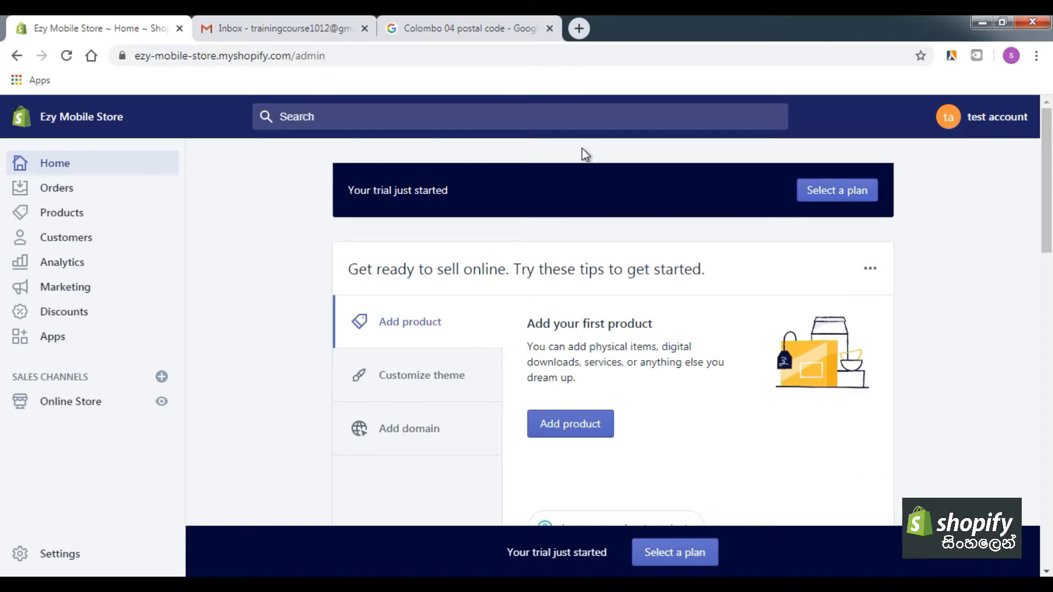
- Copy the store's domain from the admin address and open it in a new tab
{"action": "left_click", "coordinate": [288, 59]}
{"action": "left_click", "coordinate": [287, 58]}
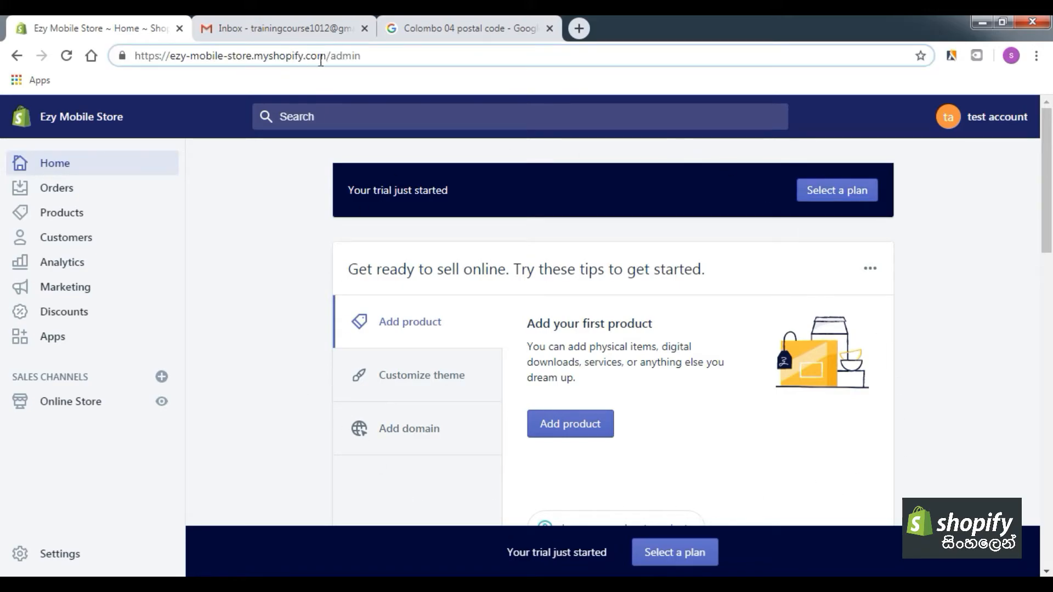
{"action": "left_click_drag", "start_coordinate": [328, 56], "coordinate": [27, 53]}
{"action": "key", "text": "ctrl+c"}
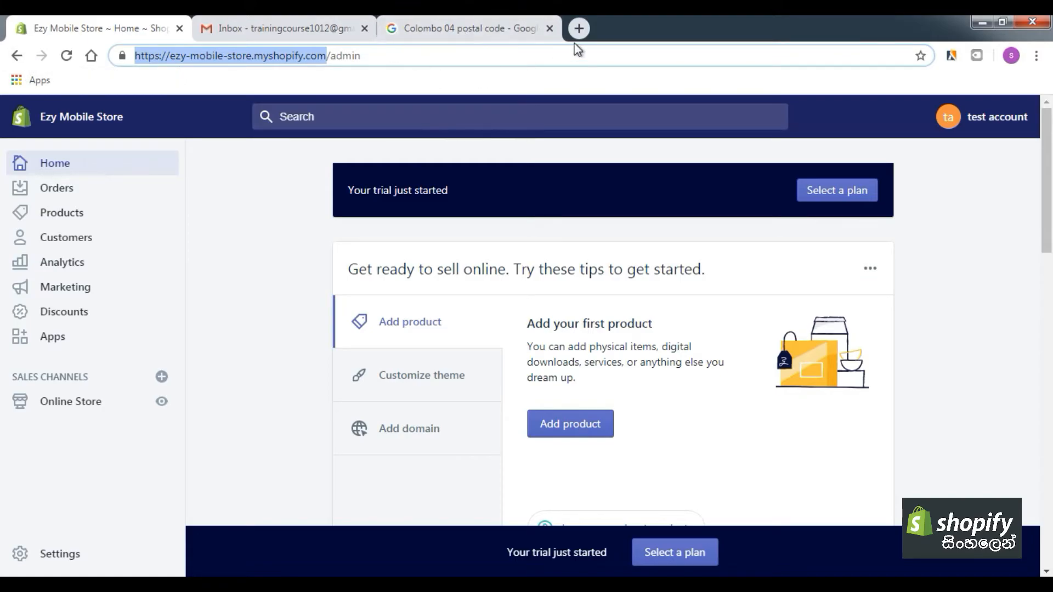
{"action": "left_click", "coordinate": [579, 28]}
{"action": "key", "text": "ctrl+v"}
{"action": "key", "text": "Return"}
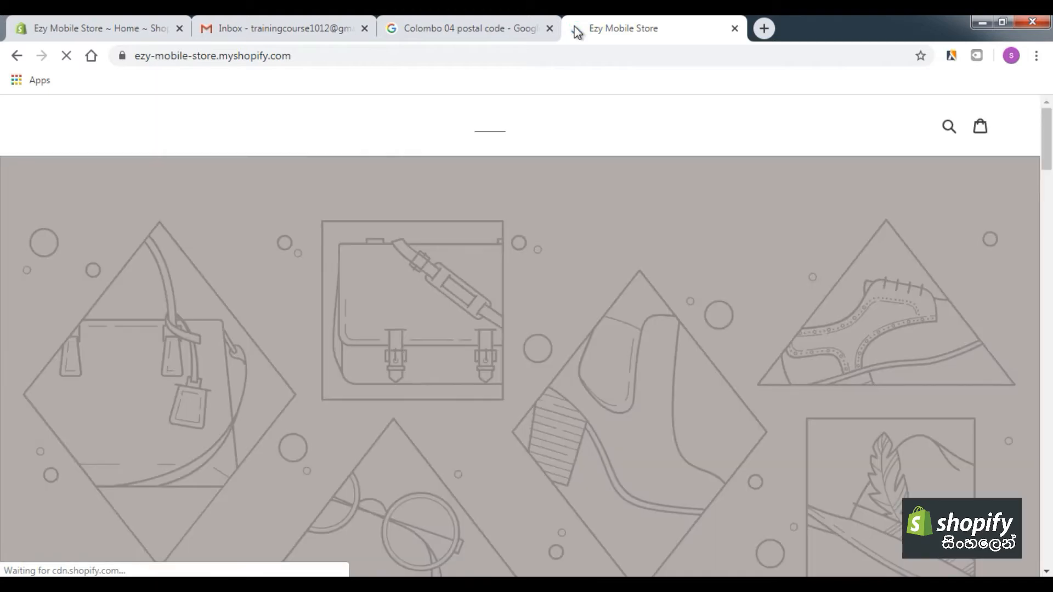
- Scroll through the storefront's placeholder sections, then return to the admin tab
{"action": "scroll", "coordinate": [696, 242], "scroll_direction": "down", "scroll_amount": 20}
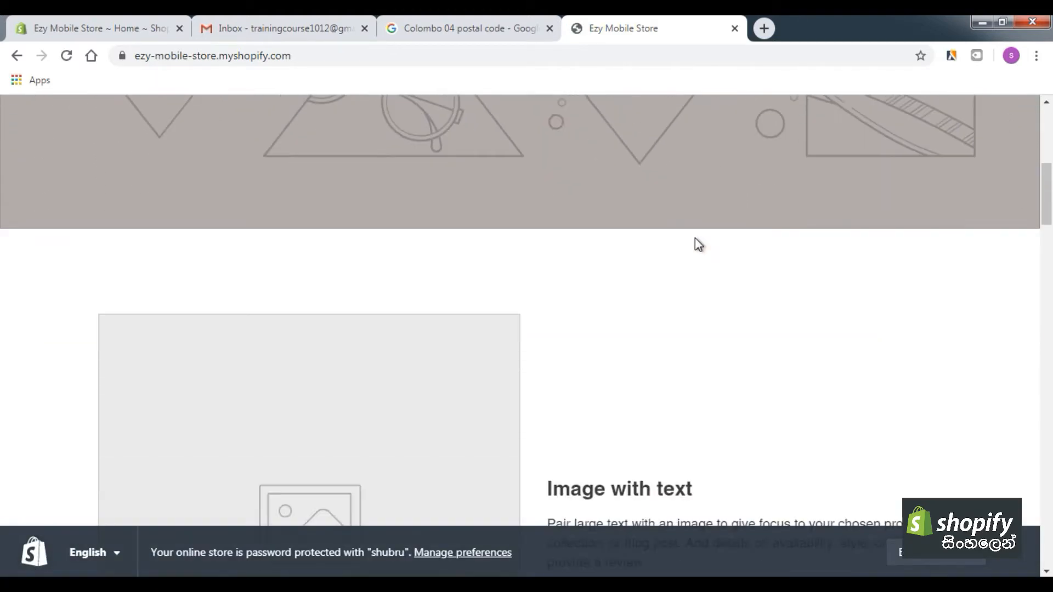
{"action": "scroll", "coordinate": [695, 238], "scroll_direction": "down", "scroll_amount": 4}
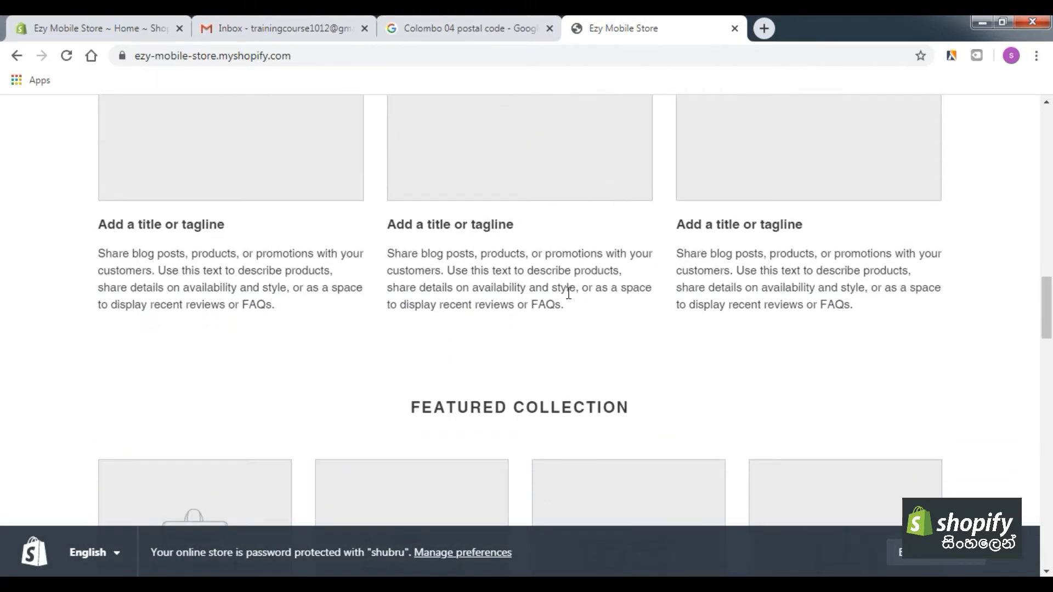
{"action": "scroll", "coordinate": [548, 329], "scroll_direction": "up", "scroll_amount": 20}
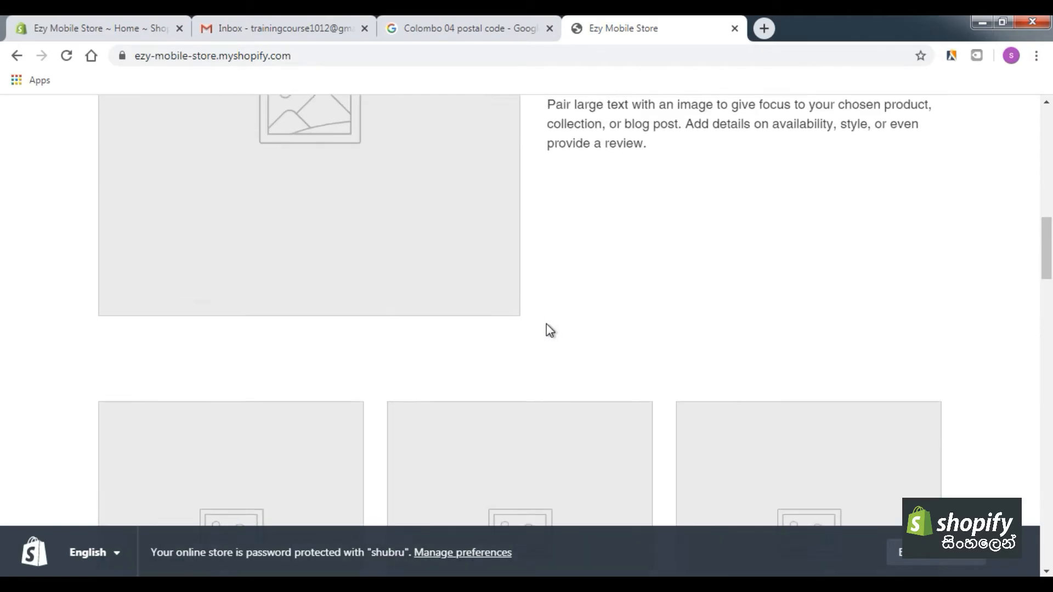
{"action": "key", "text": "ctrl+1"}
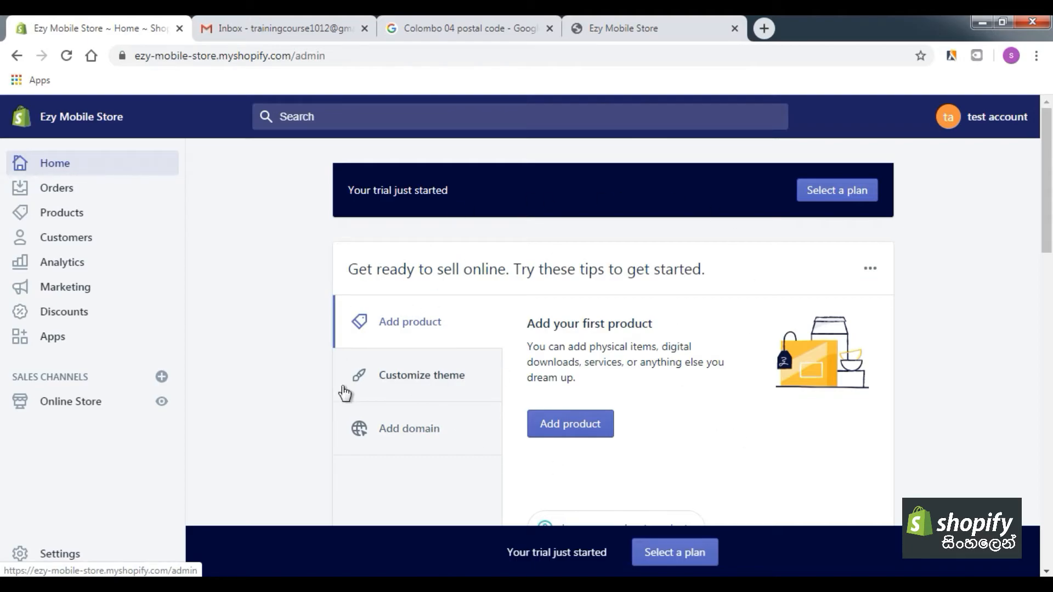
- Visit the Orders, Products, Customers and Analytics pages in turn from the sidebar
{"action": "left_click", "coordinate": [92, 193]}
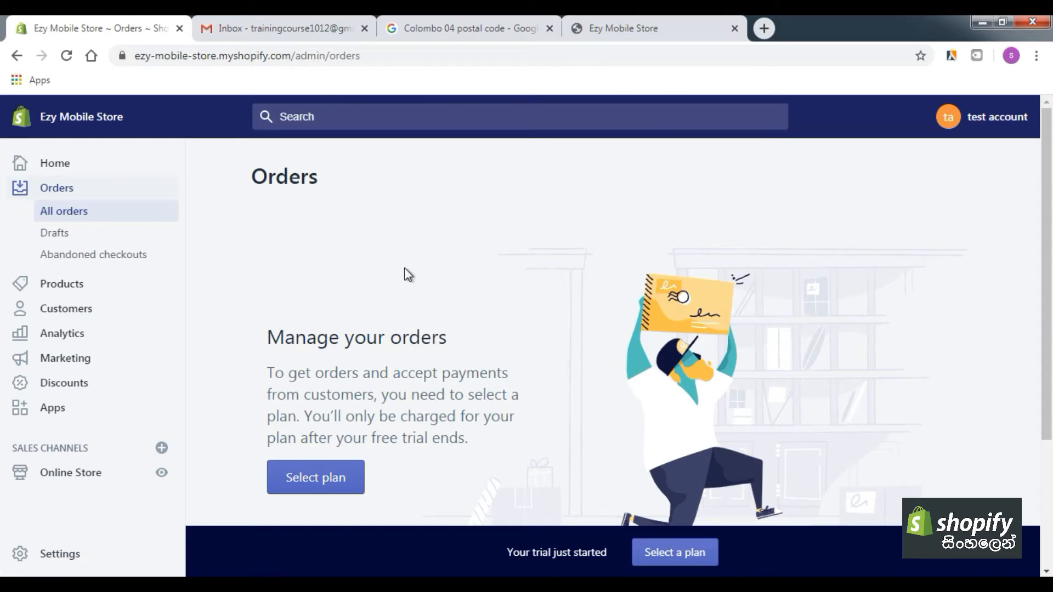
{"action": "left_click", "coordinate": [79, 283]}
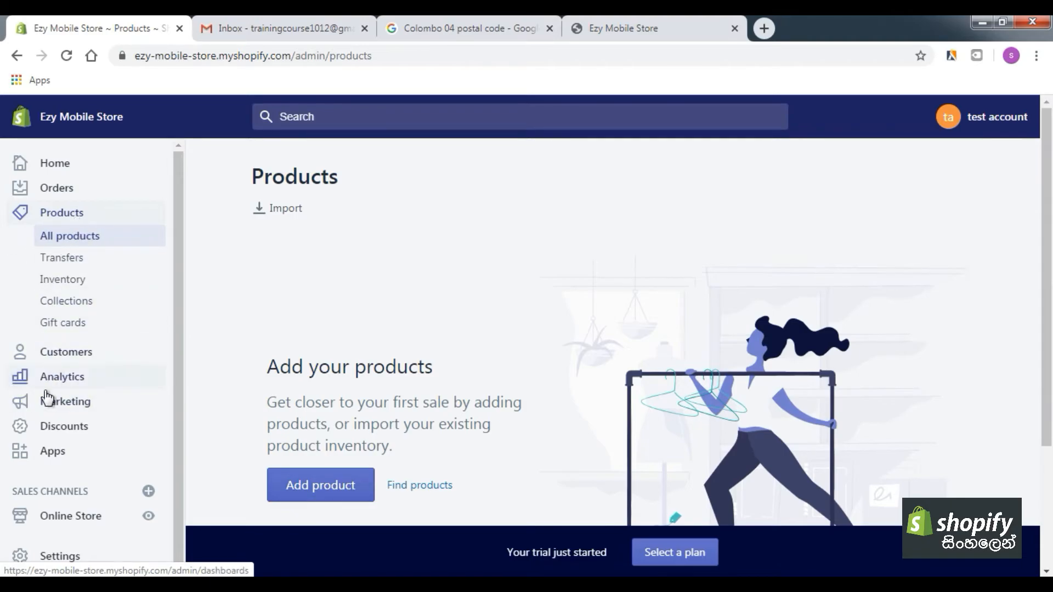
{"action": "left_click", "coordinate": [59, 362]}
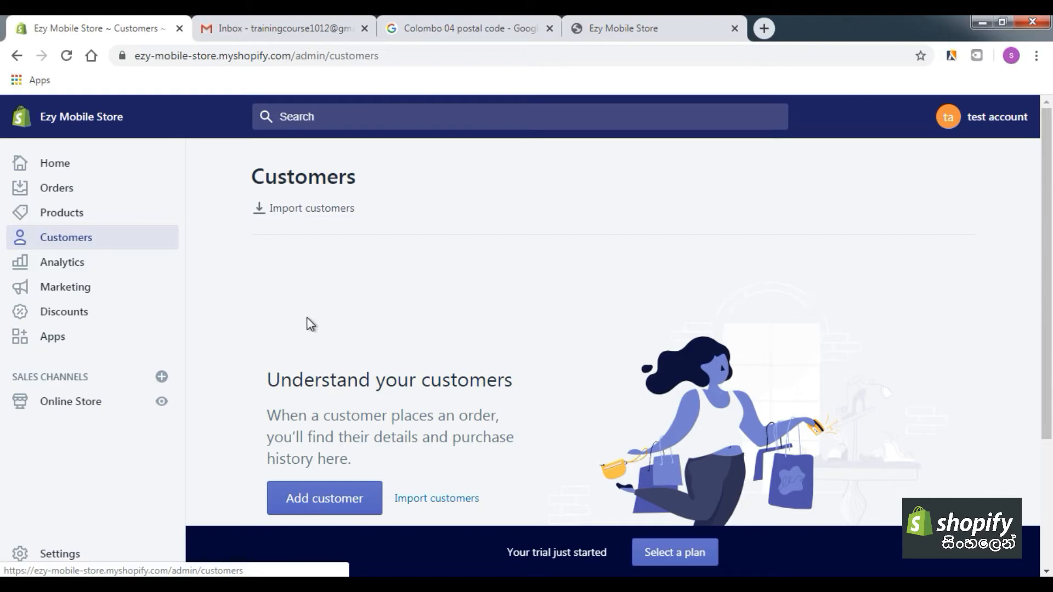
{"action": "left_click", "coordinate": [62, 262]}
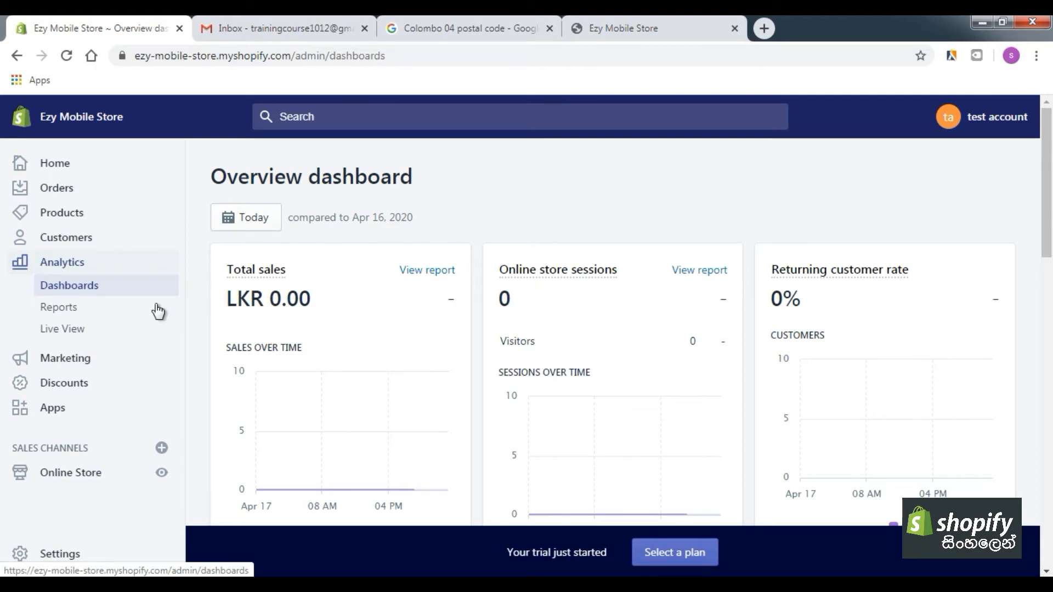
- Browse the Marketing overview, Discounts and Apps pages, then open Online Store Themes
{"action": "left_click", "coordinate": [144, 361]}
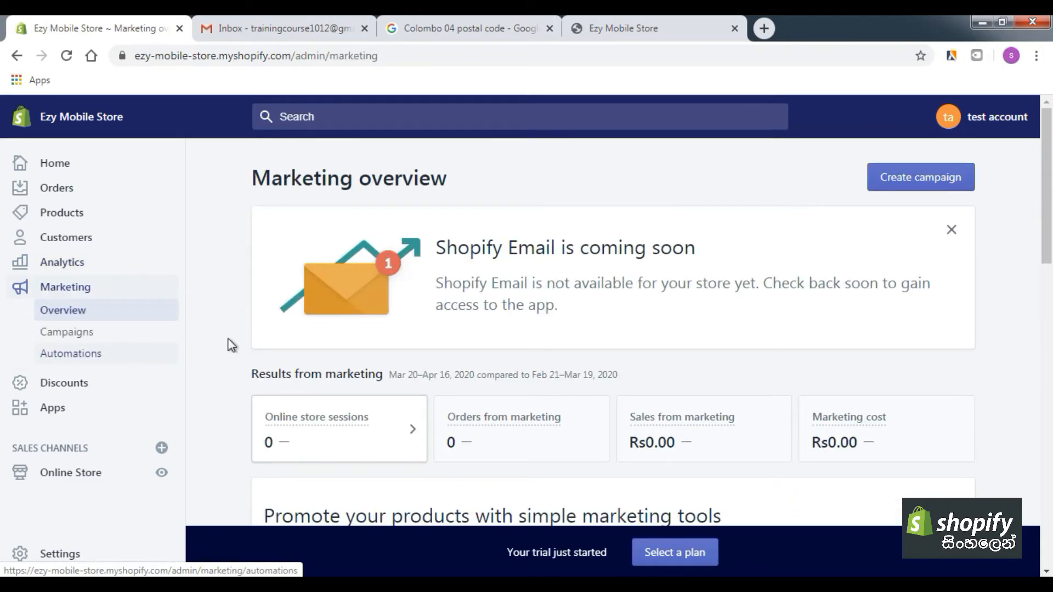
{"action": "scroll", "coordinate": [299, 325], "scroll_direction": "down", "scroll_amount": 5}
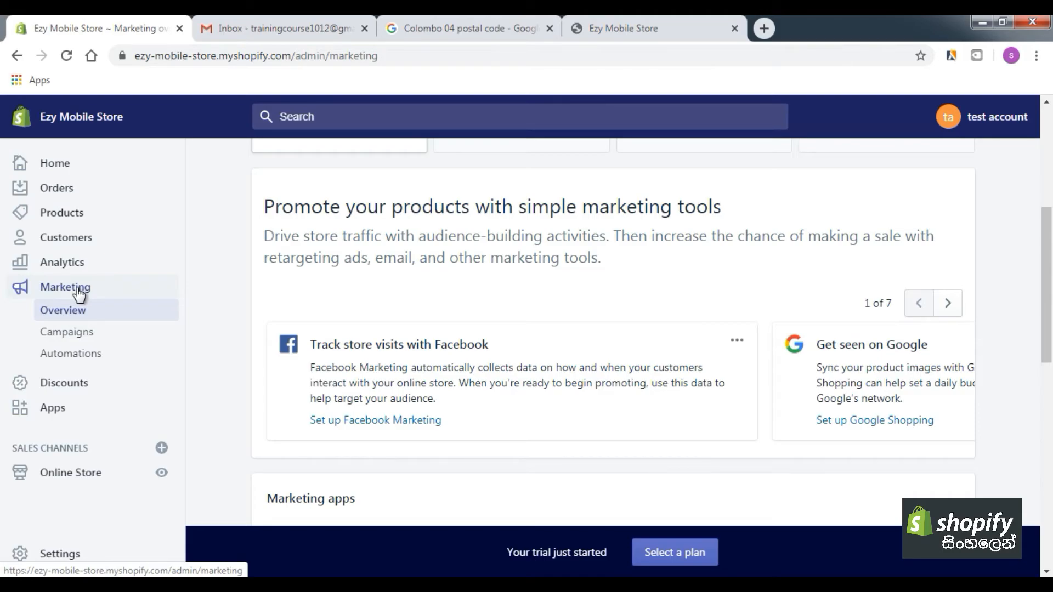
{"action": "left_click", "coordinate": [73, 383]}
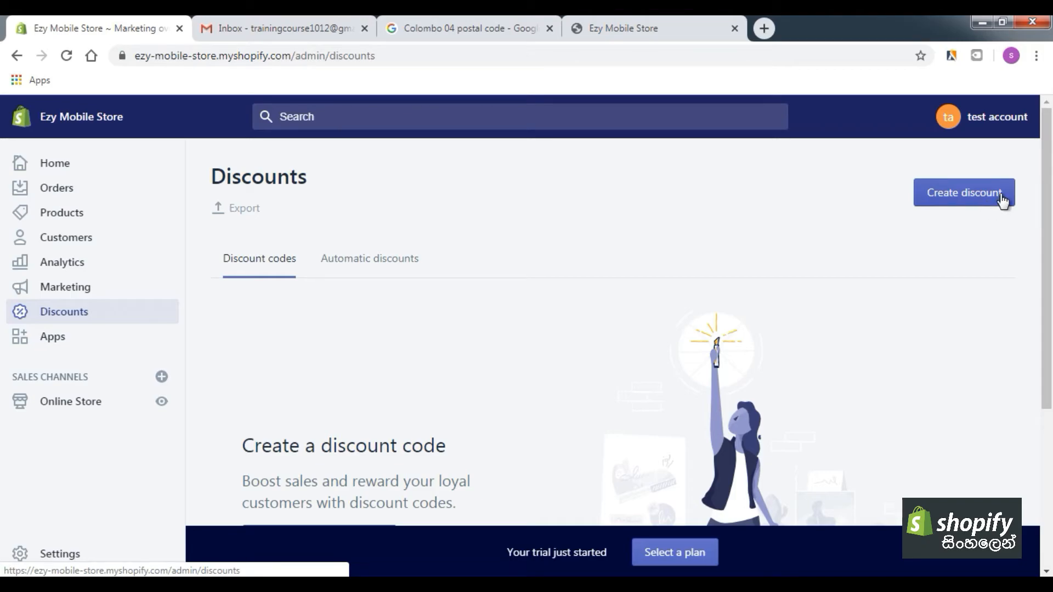
{"action": "left_click", "coordinate": [74, 344]}
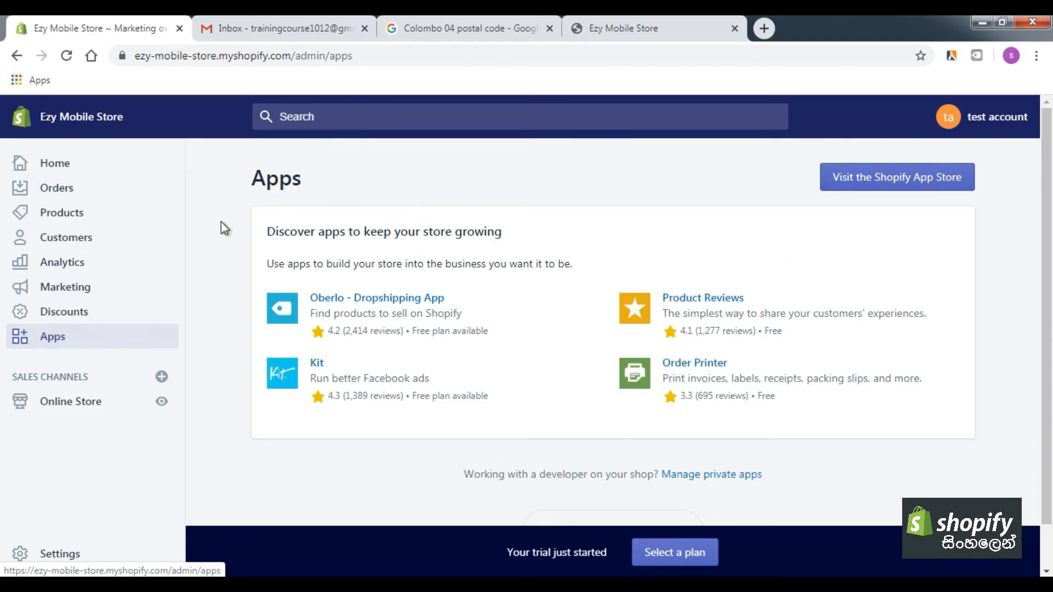
{"action": "left_click", "coordinate": [50, 402]}
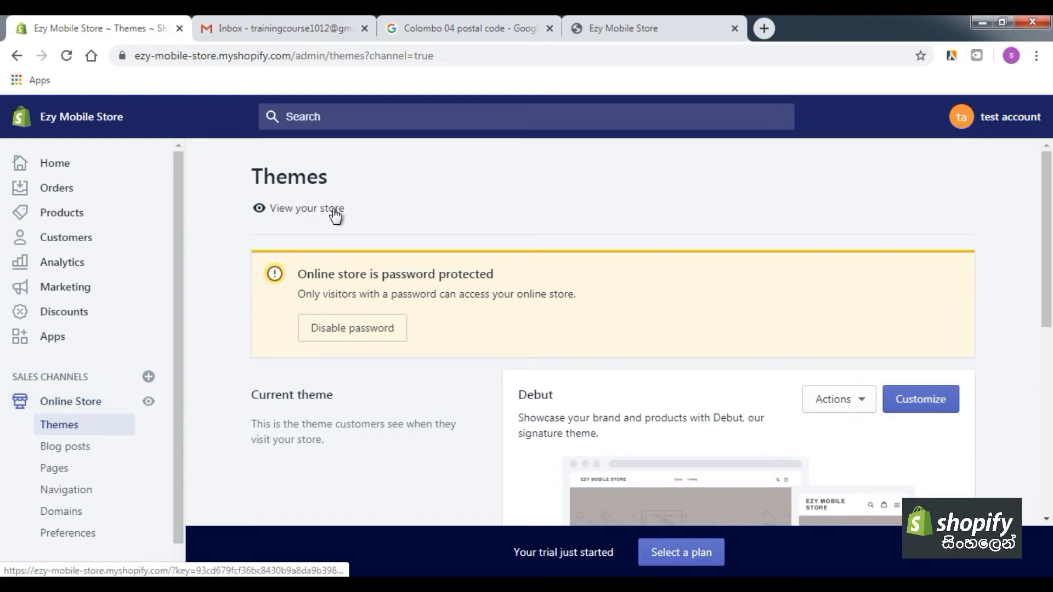
- Look over the Blog posts and Pages sections, briefly checking the live storefront
{"action": "scroll", "coordinate": [348, 162], "scroll_direction": "down", "scroll_amount": 2}
{"action": "scroll", "coordinate": [348, 163], "scroll_direction": "up", "scroll_amount": 2}
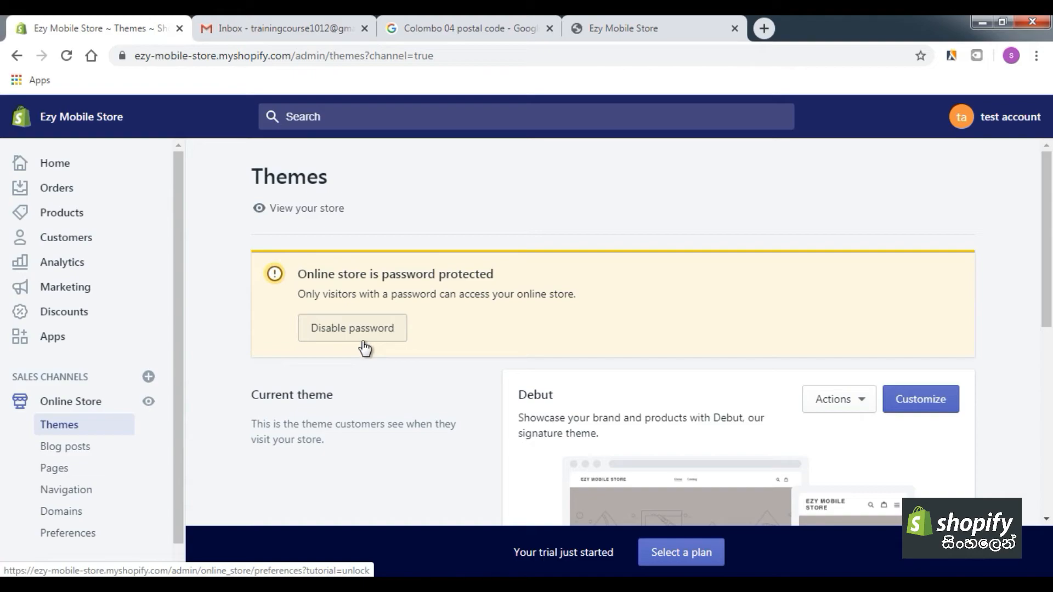
{"action": "scroll", "coordinate": [364, 348], "scroll_direction": "down", "scroll_amount": 2}
{"action": "left_click", "coordinate": [76, 460]}
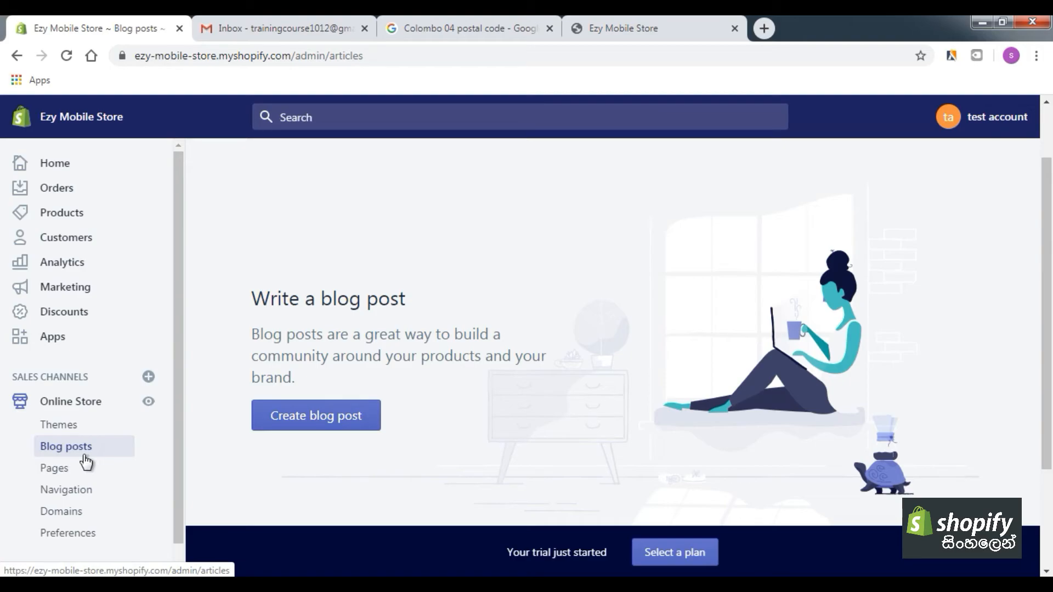
{"action": "left_click", "coordinate": [71, 475]}
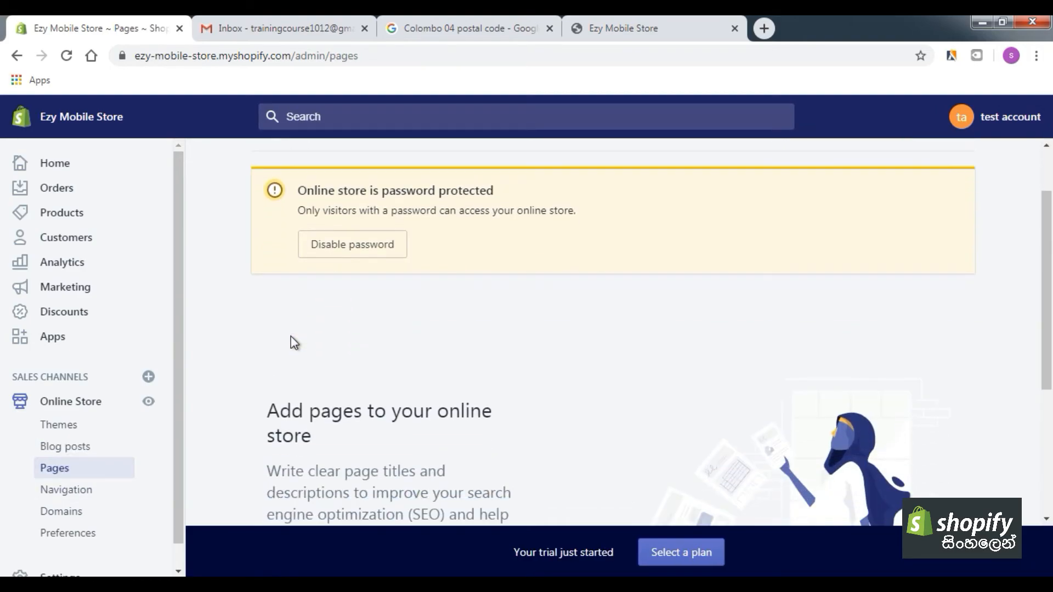
{"action": "left_click", "coordinate": [649, 24]}
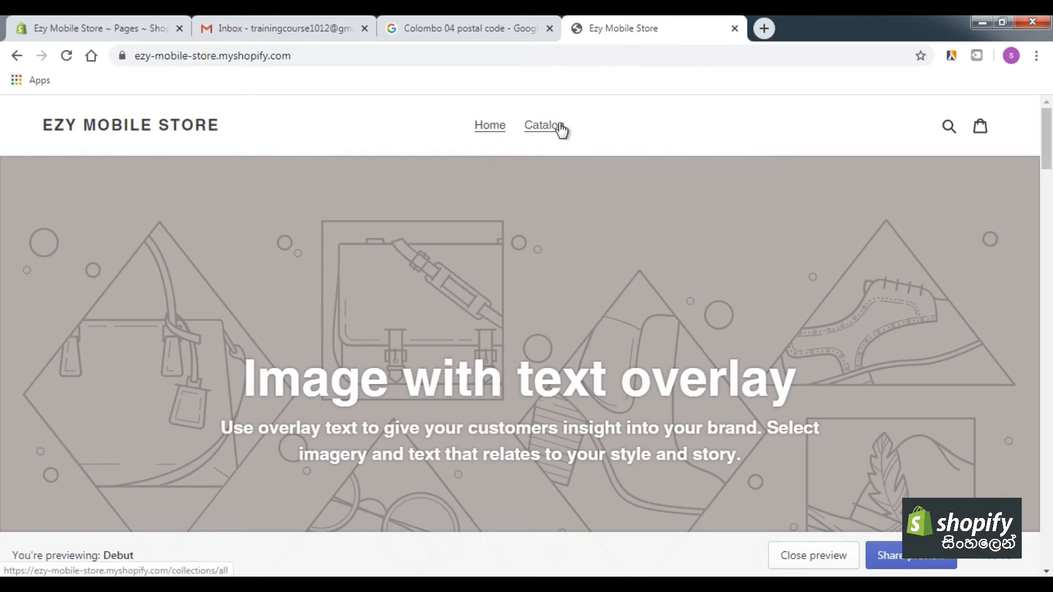
{"action": "left_click", "coordinate": [55, 25]}
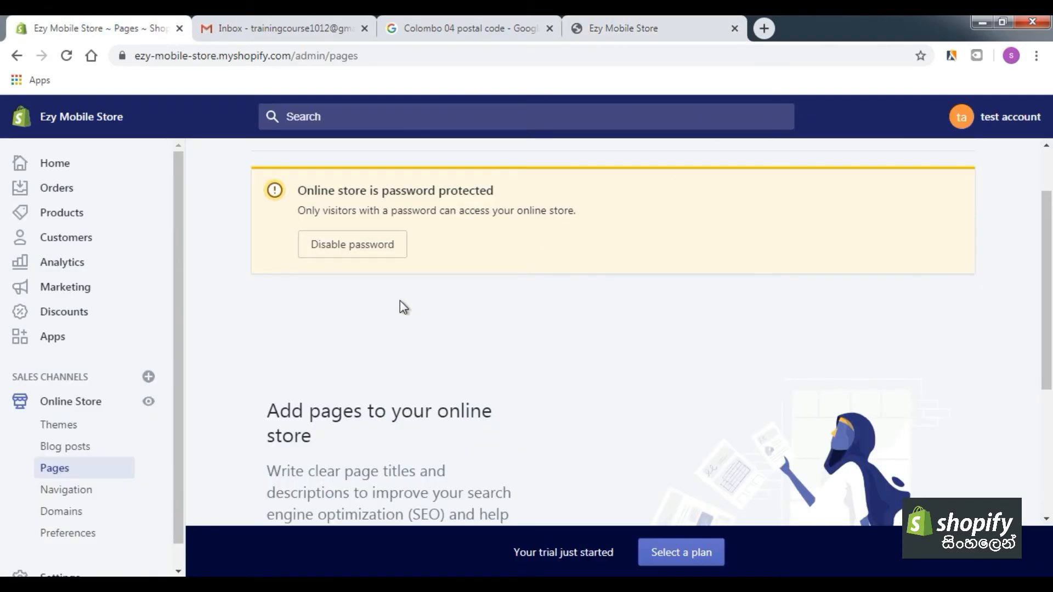
- Check the Navigation menus and Domains, highlighting ezy-mobile-store.myshopify.com
{"action": "scroll", "coordinate": [74, 450], "scroll_direction": "down", "scroll_amount": 1}
{"action": "left_click", "coordinate": [73, 465]}
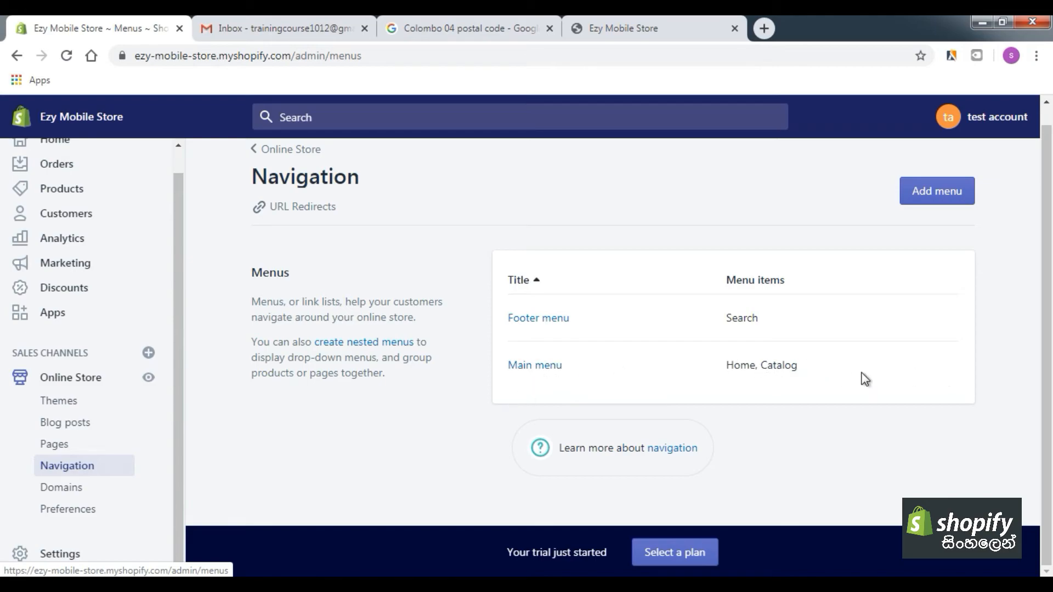
{"action": "left_click", "coordinate": [88, 489]}
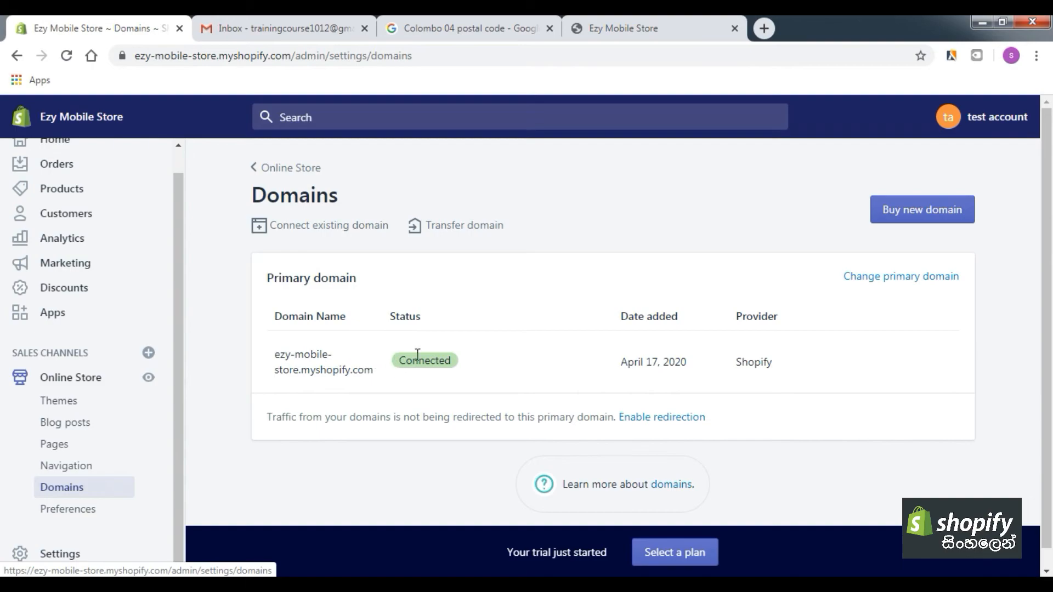
{"action": "left_click_drag", "start_coordinate": [270, 353], "coordinate": [380, 386]}
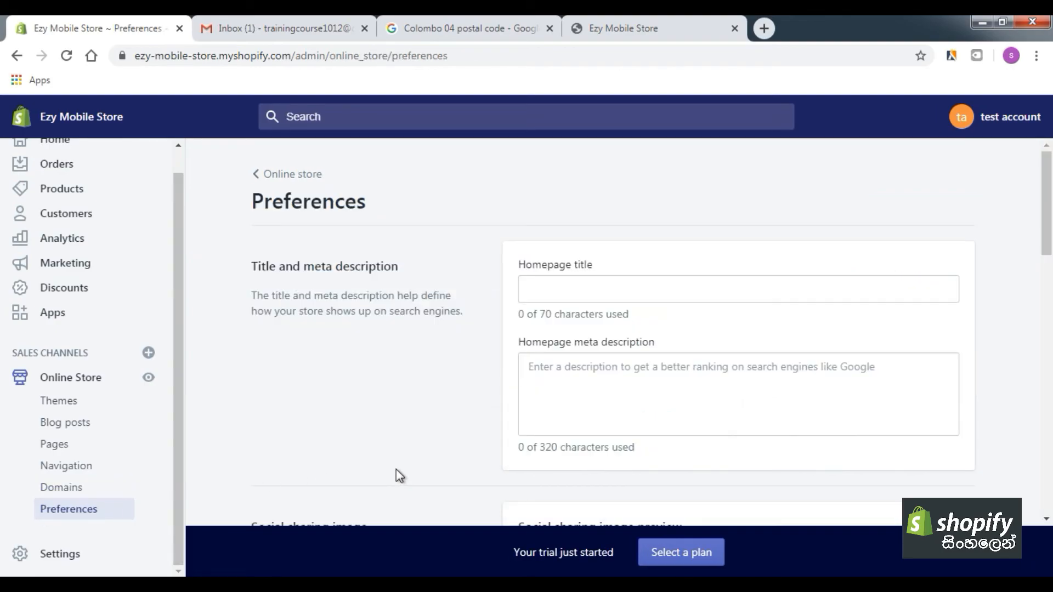
{"action": "scroll", "coordinate": [396, 470], "scroll_direction": "down", "scroll_amount": 2}
{"action": "scroll", "coordinate": [396, 469], "scroll_direction": "up", "scroll_amount": 2}
- Check a google.lk search for 'apple' in a new tab as a reference for the title
{"action": "left_click", "coordinate": [567, 295]}
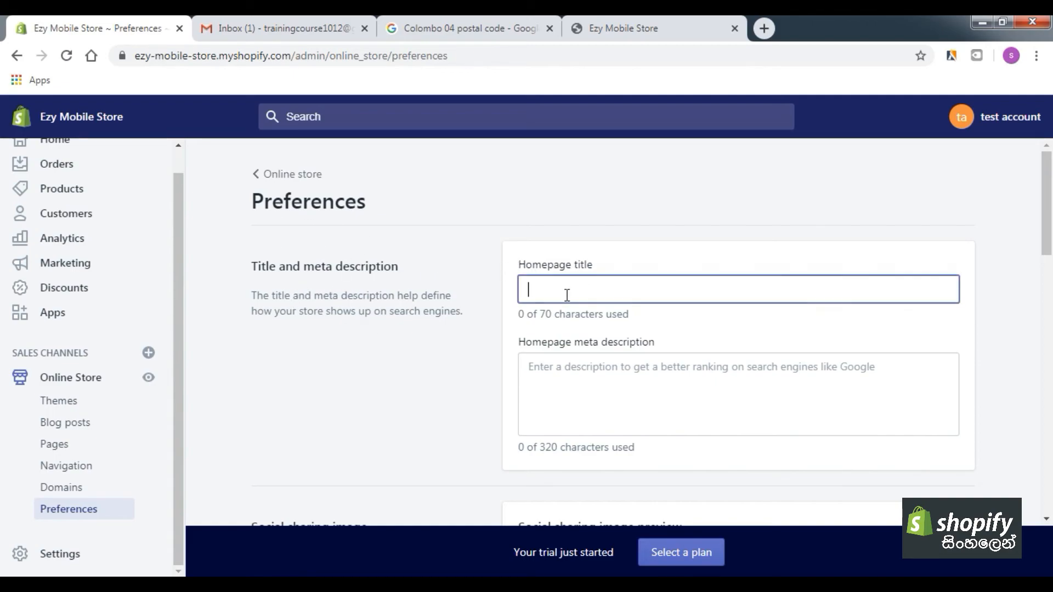
{"action": "left_click", "coordinate": [777, 22]}
{"action": "type", "text": "google.lk"}
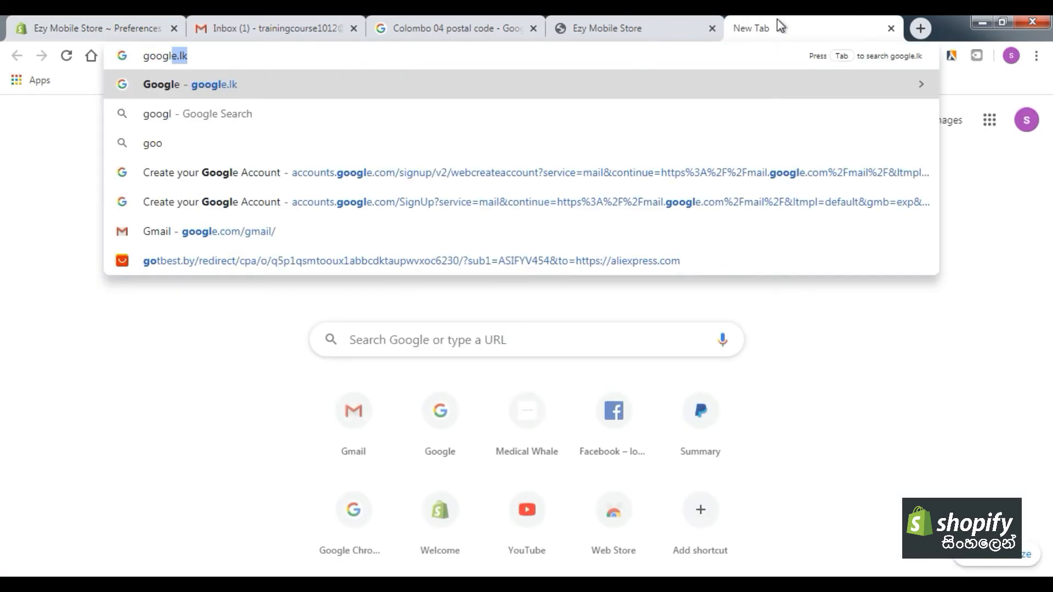
{"action": "key", "text": "Return"}
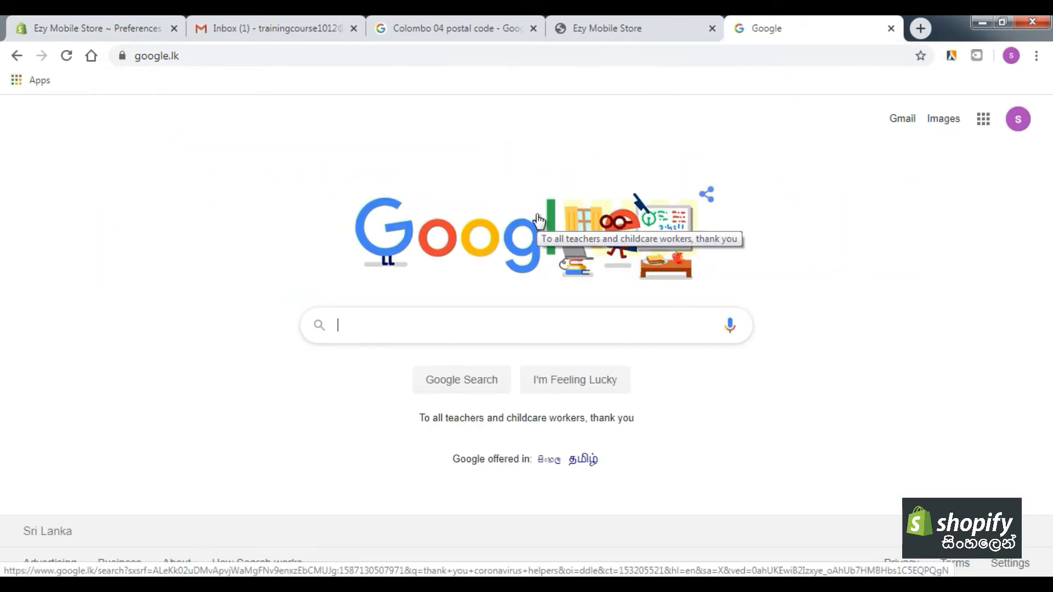
{"action": "type", "text": "apple"}
{"action": "key", "text": "Return"}
{"action": "scroll", "coordinate": [538, 221], "scroll_direction": "down", "scroll_amount": 1}
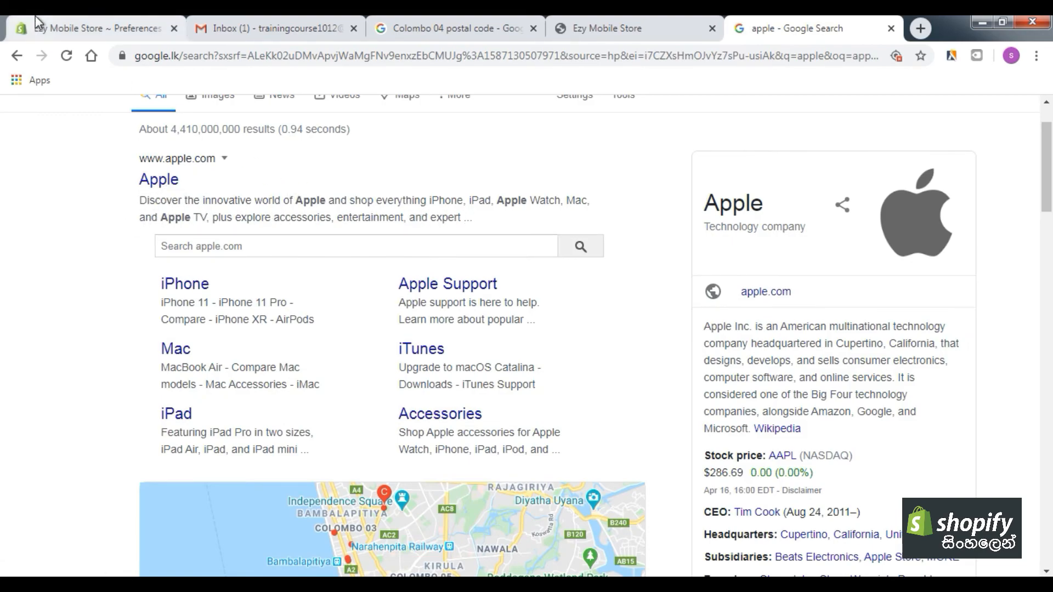
{"action": "left_click", "coordinate": [93, 28]}
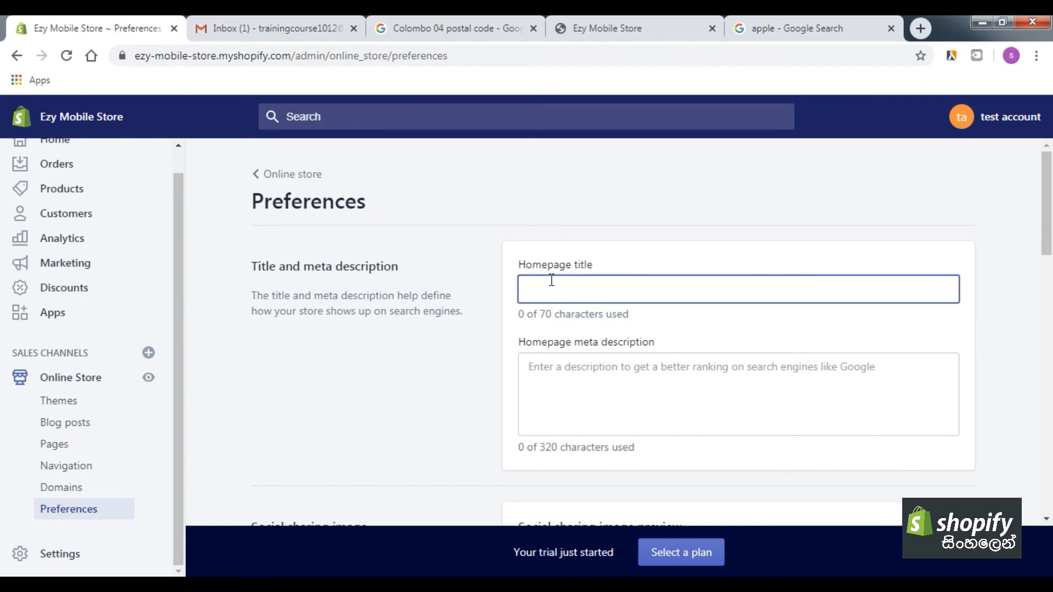
- Type the homepage title 'Ezy Mobile Store | Mobile Phone Covers, Mobile Screen Protectors'
{"action": "type", "text": "E"}
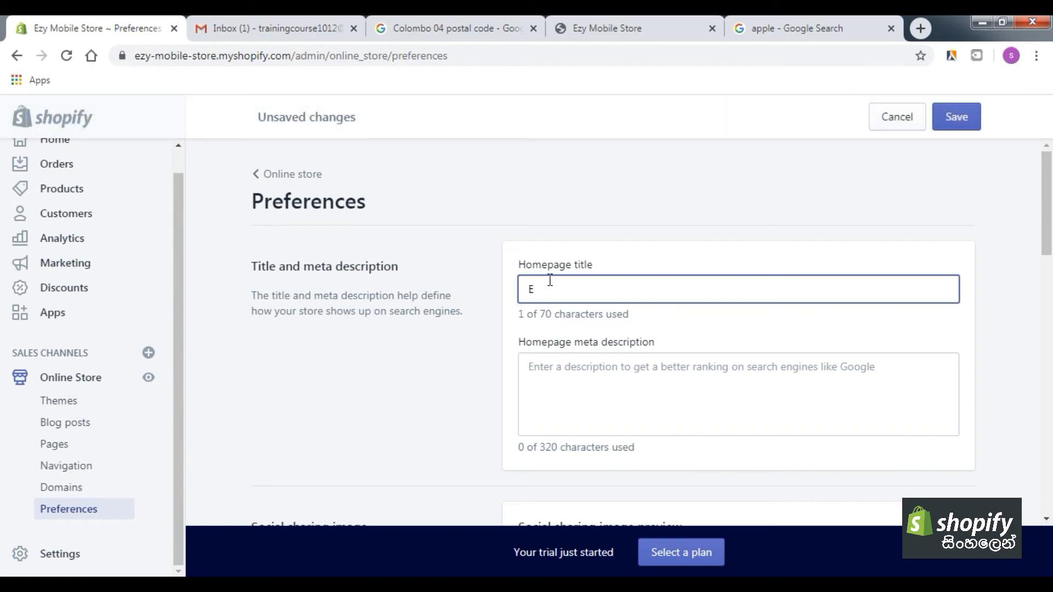
{"action": "left_click", "coordinate": [568, 312]}
{"action": "left_click", "coordinate": [549, 292]}
{"action": "type", "text": "zy Md"}
{"action": "type", "text": "bile Store"}
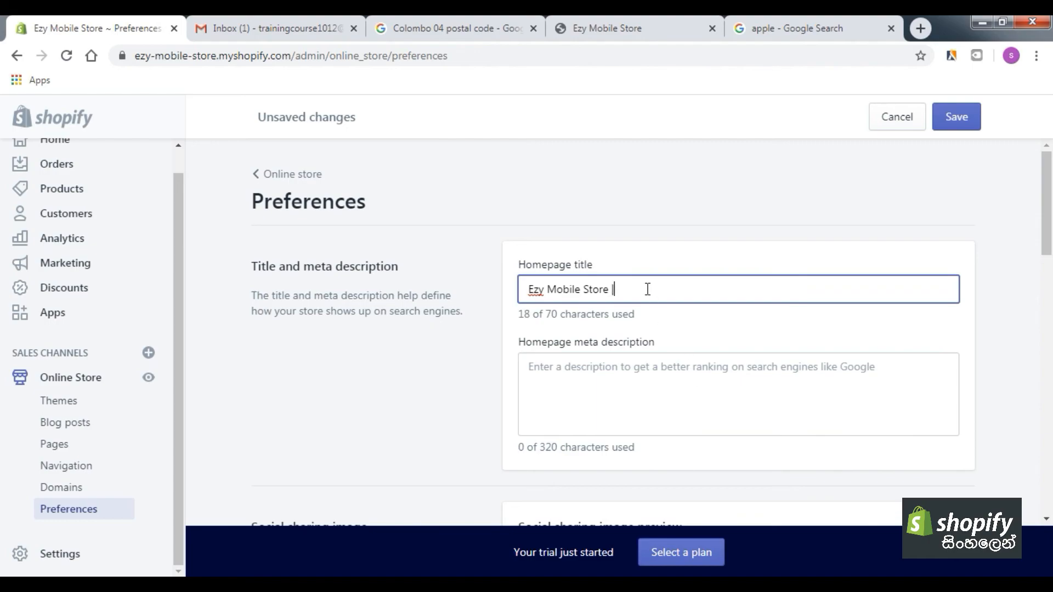
{"action": "type", "text": " | Mobile Phone Acce"}
{"action": "key", "text": "BackSpace"}
{"action": "key", "text": "BackSpace"}
{"action": "key", "text": "BackSpace"}
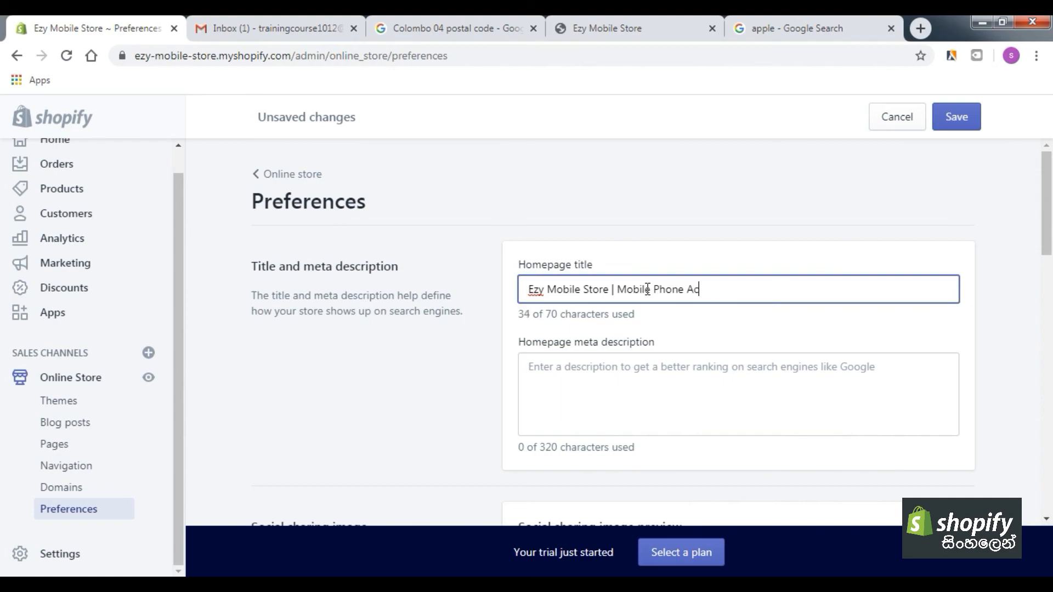
{"action": "type", "text": "Covers , Mobile Screen Protectors"}
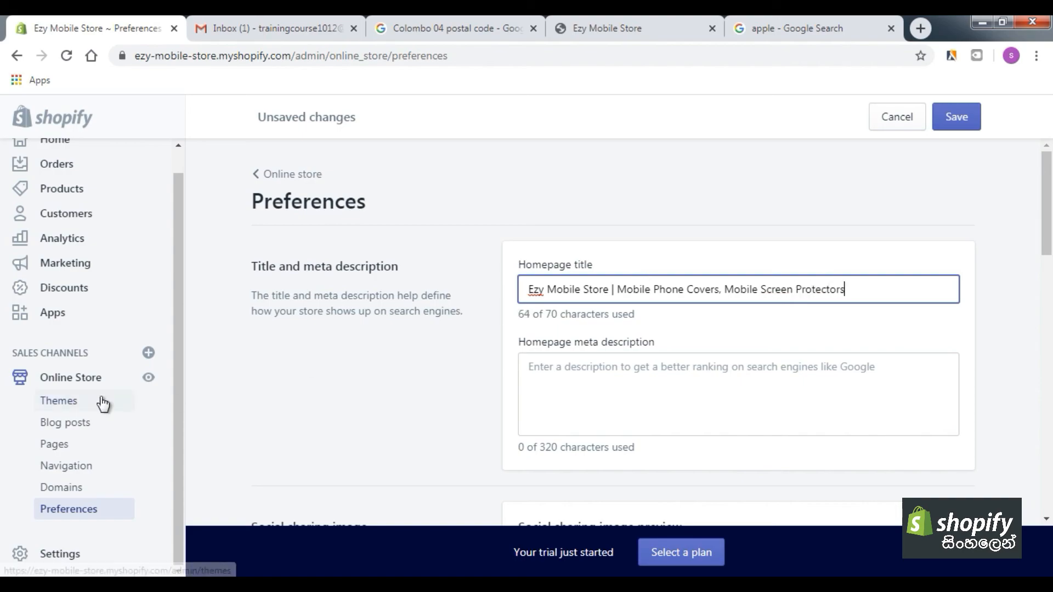
- Leave Preferences without saving the title and scroll through the Settings grid
{"action": "left_click", "coordinate": [77, 554]}
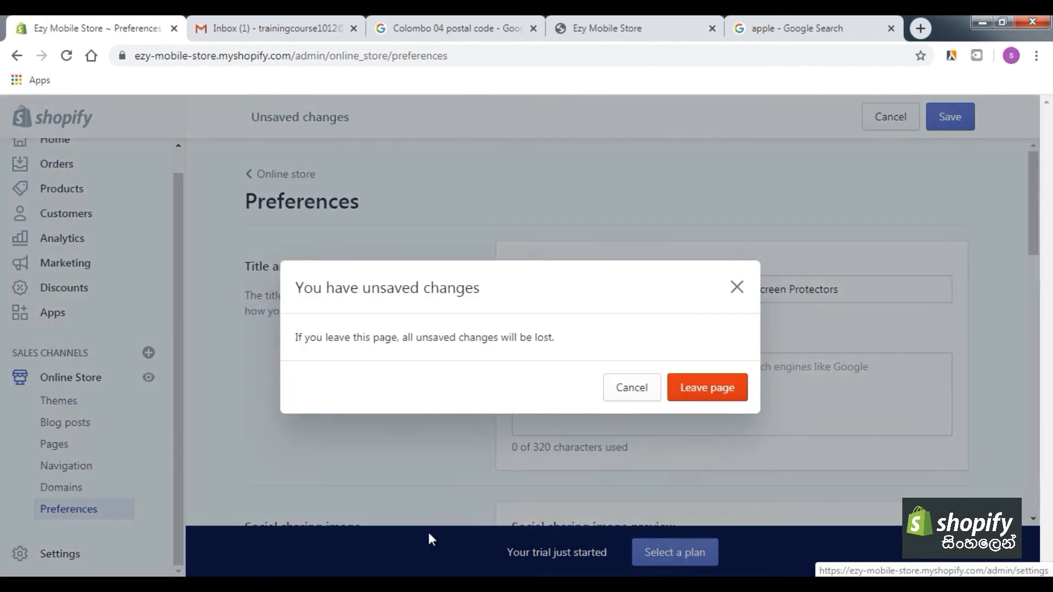
{"action": "left_click", "coordinate": [713, 390]}
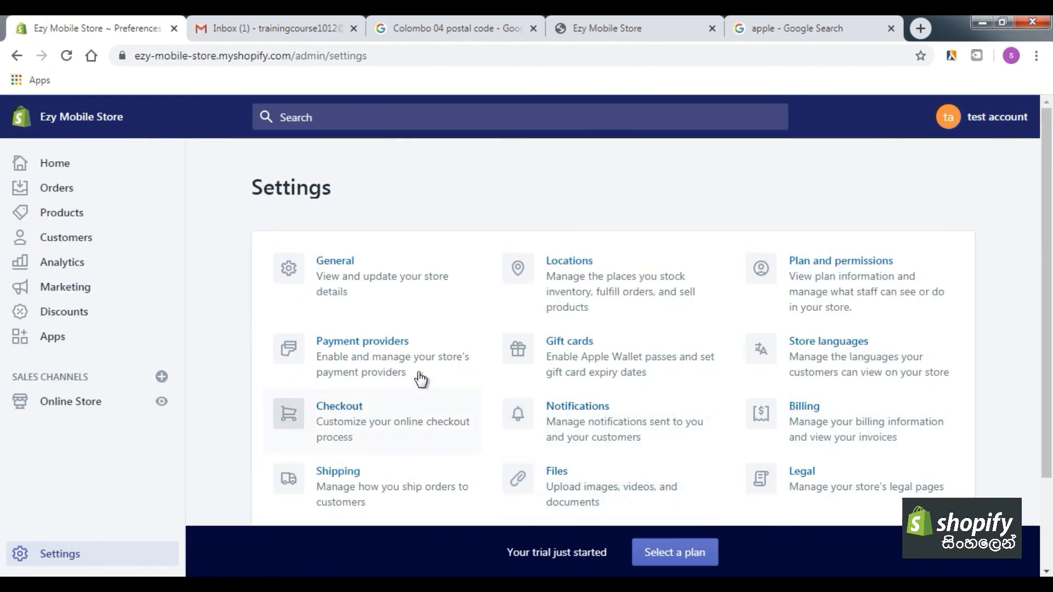
{"action": "scroll", "coordinate": [483, 357], "scroll_direction": "down", "scroll_amount": 2}
{"action": "scroll", "coordinate": [604, 233], "scroll_direction": "up", "scroll_amount": 2}
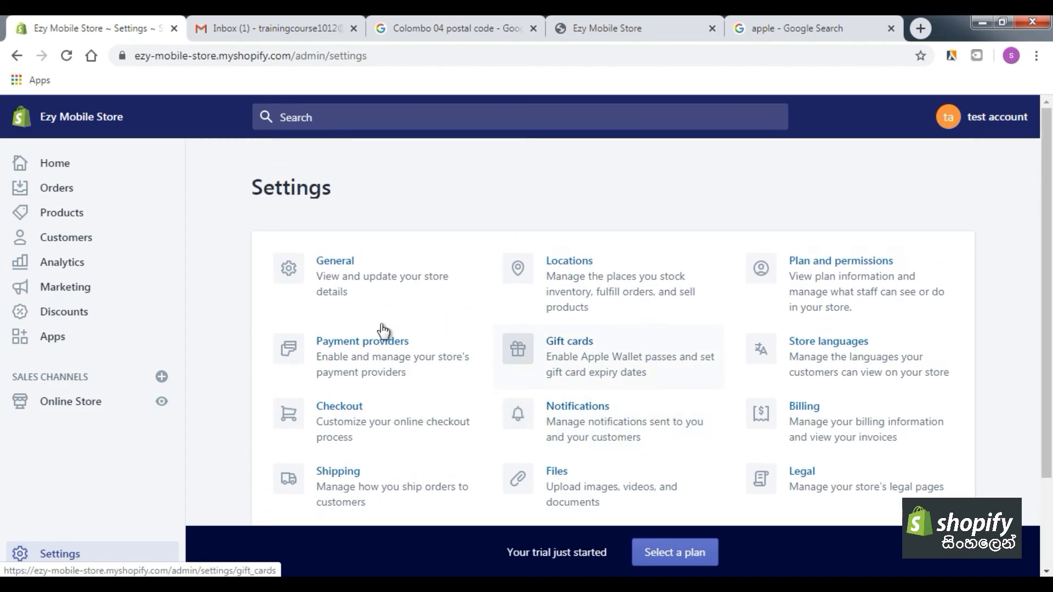
{"action": "scroll", "coordinate": [484, 285], "scroll_direction": "down", "scroll_amount": 2}
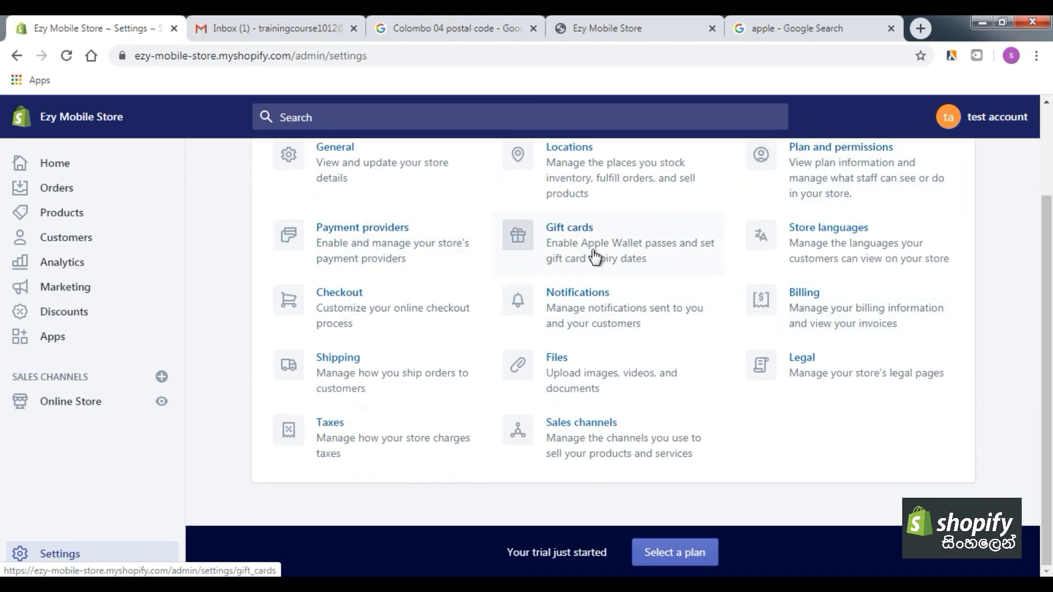
{"action": "scroll", "coordinate": [565, 258], "scroll_direction": "up", "scroll_amount": 1}
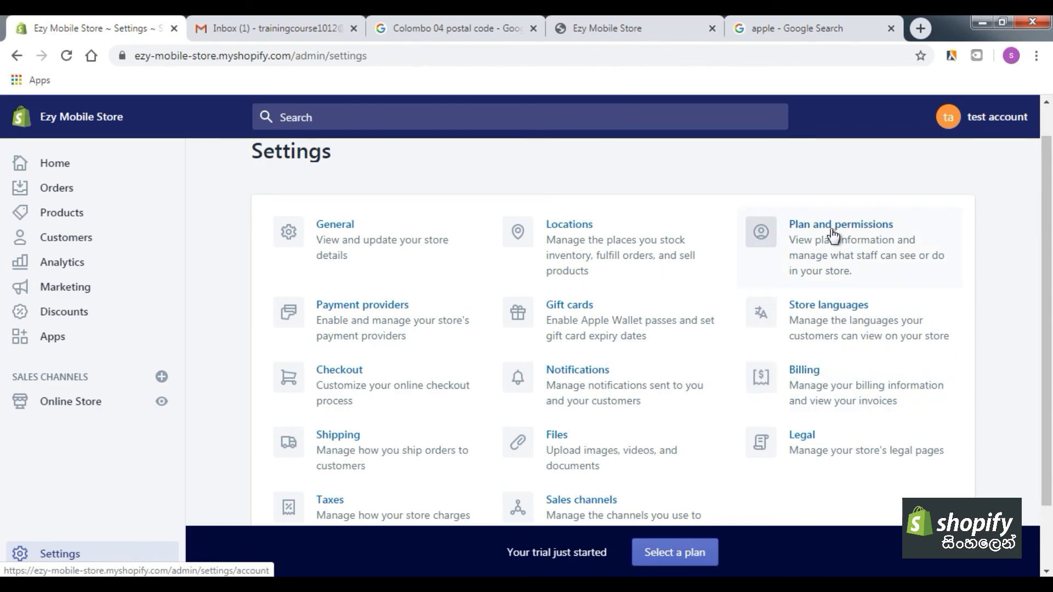
{"action": "scroll", "coordinate": [834, 236], "scroll_direction": "down", "scroll_amount": 1}
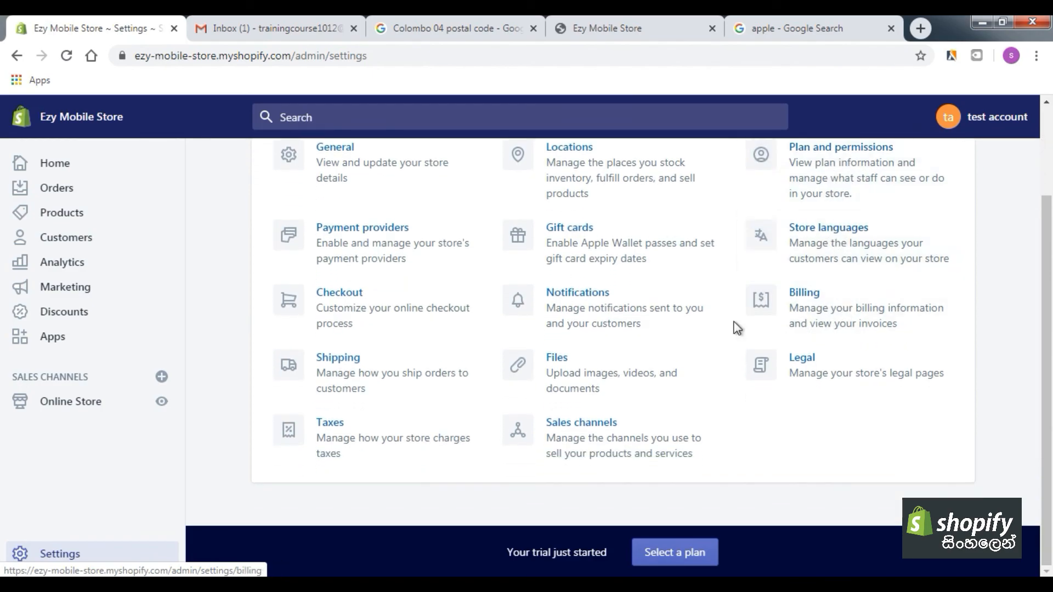
{"action": "scroll", "coordinate": [735, 326], "scroll_direction": "up", "scroll_amount": 1}
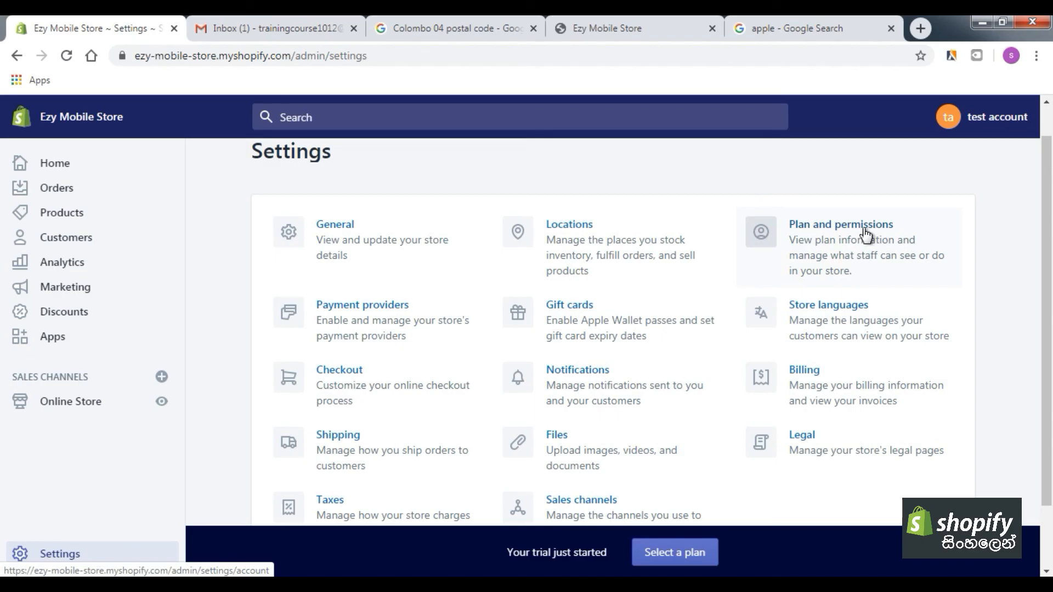
{"action": "scroll", "coordinate": [864, 239], "scroll_direction": "down", "scroll_amount": 1}
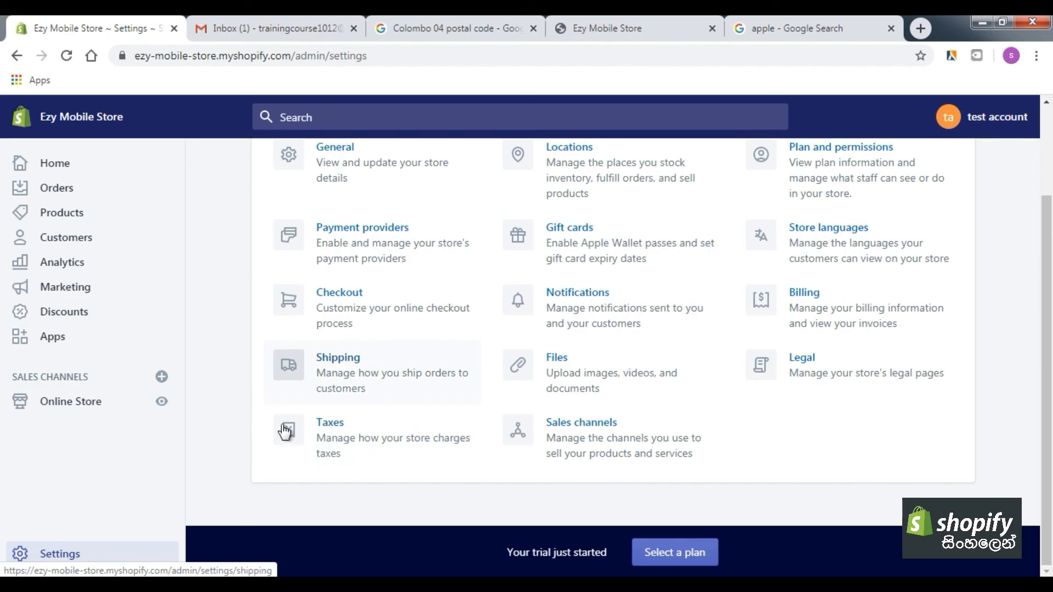
{"action": "scroll", "coordinate": [592, 345], "scroll_direction": "up", "scroll_amount": 2}
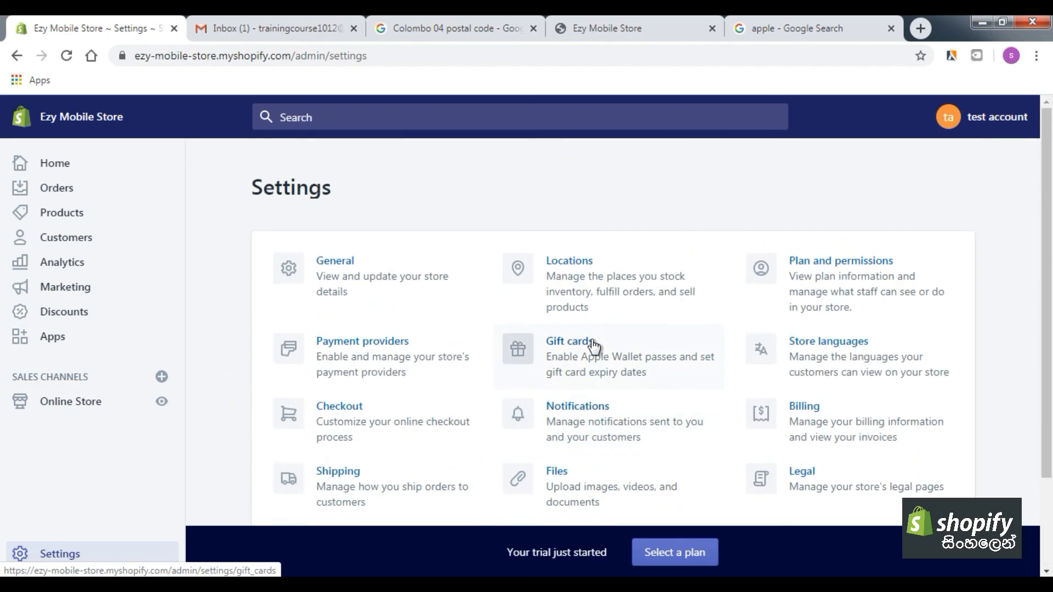